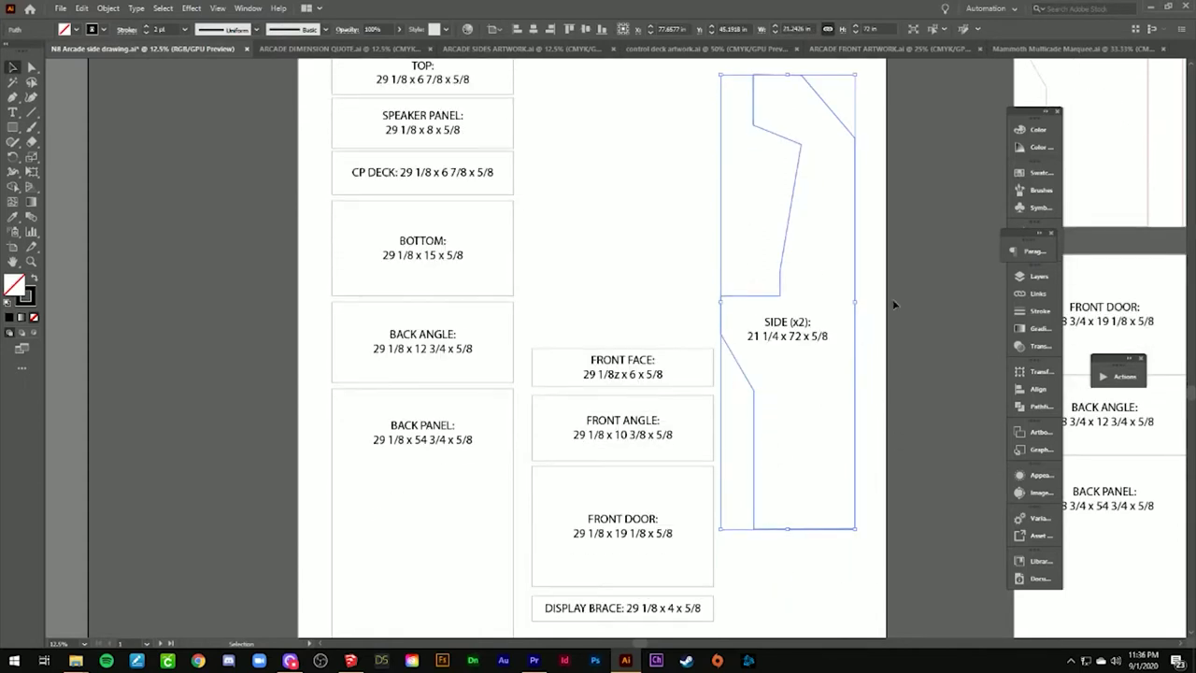
Deselect the side panel and switch from the side drawing to ARCADE DIMENSION QUOTE.ai to review its panel dimensions.
left_click(654, 241)
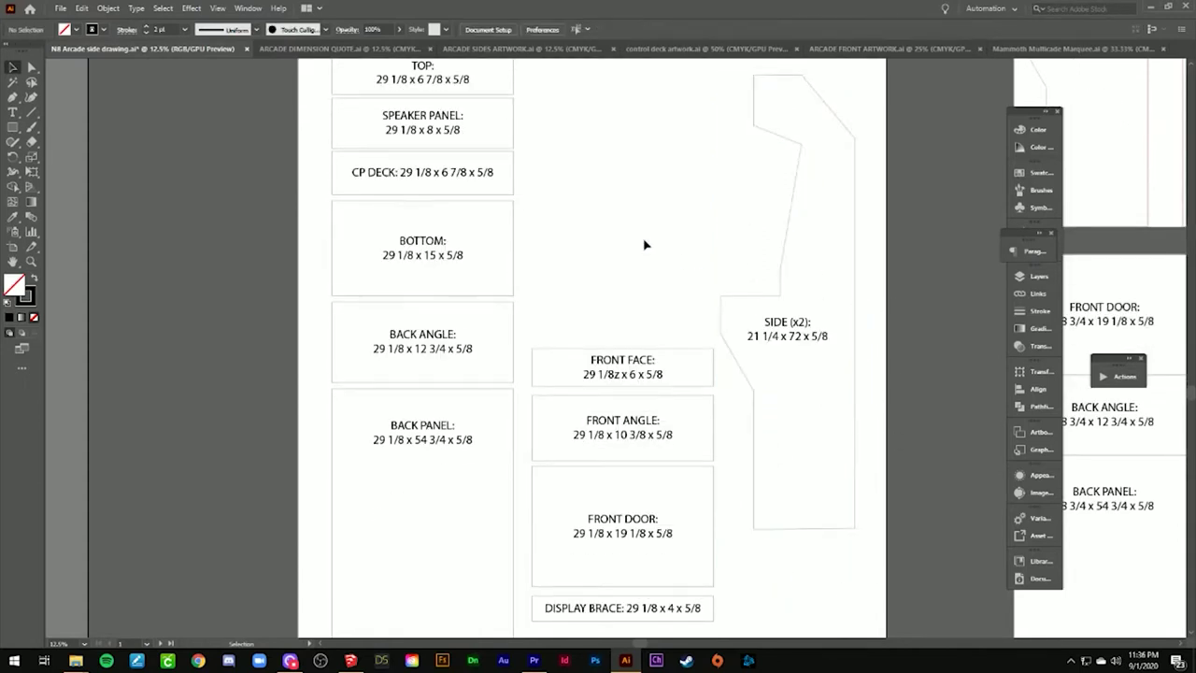
scroll(620, 267, "up", 1)
scroll(620, 268, "up", 2)
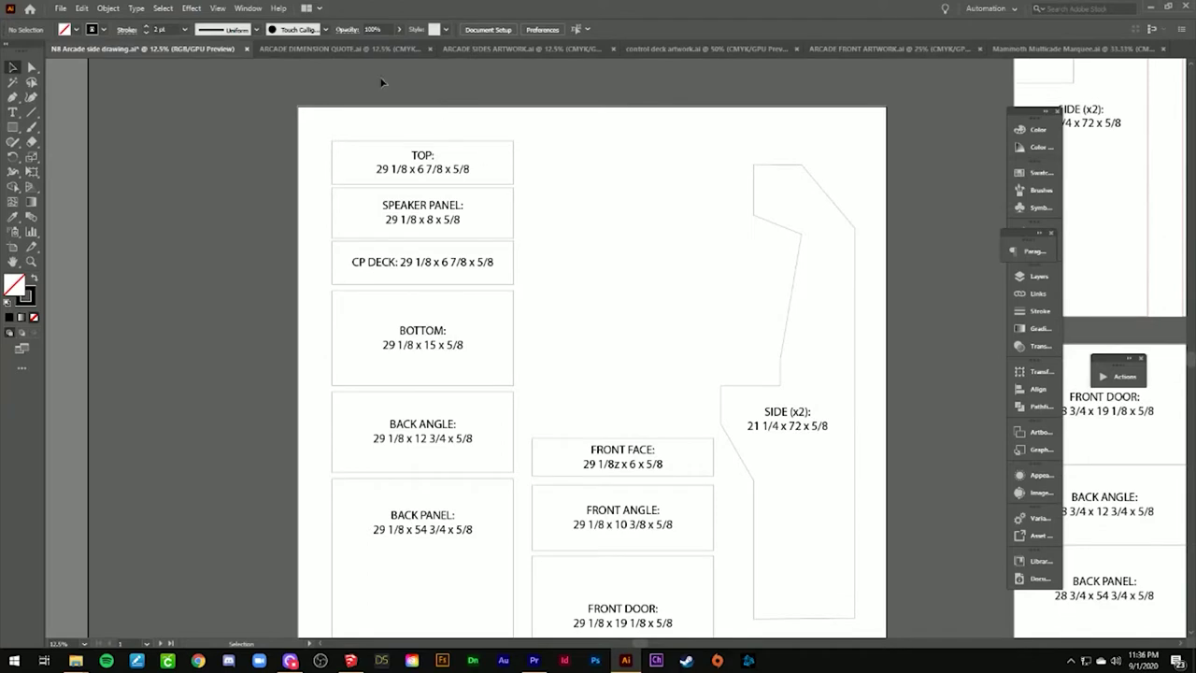
left_click(338, 49)
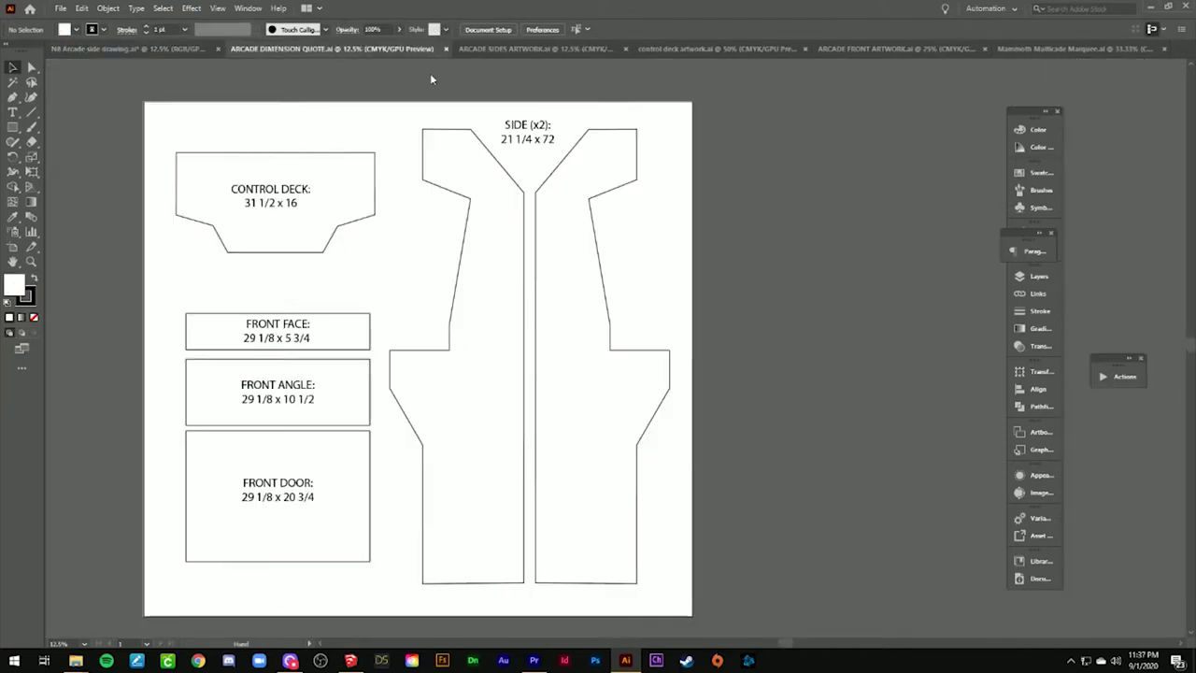
scroll(399, 195, "down", 1)
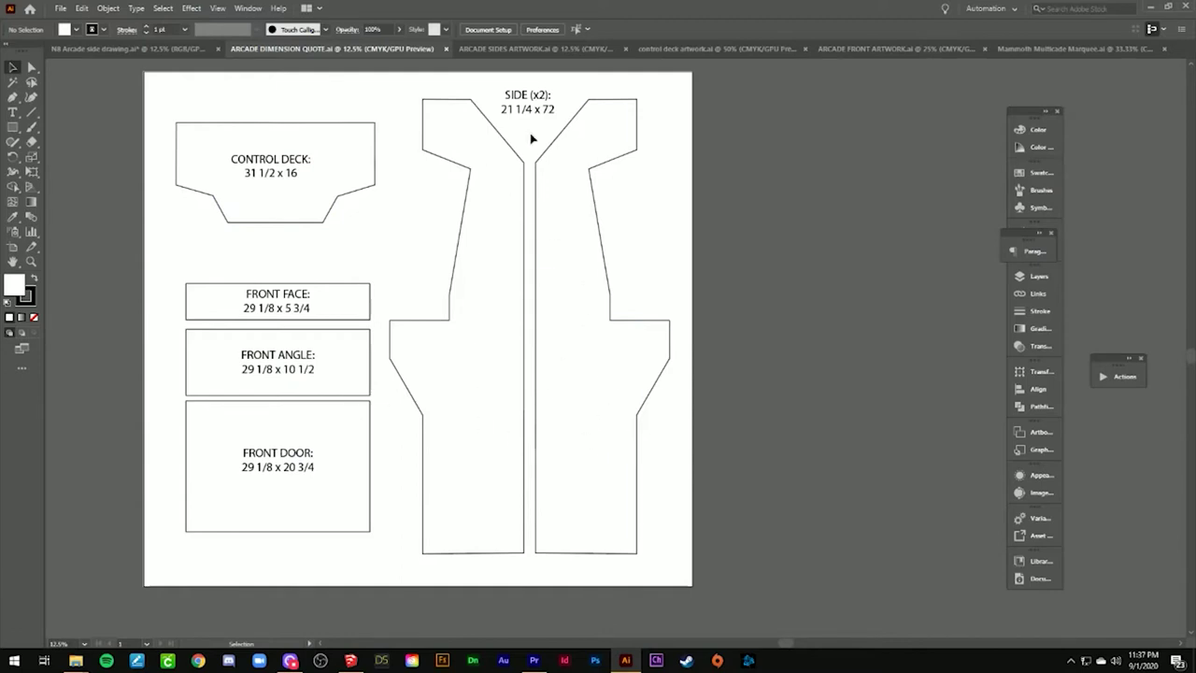
Open the ARCADE SIDES ARTWORK.ai document and inspect the clipped artwork of both side panels.
left_click(512, 54)
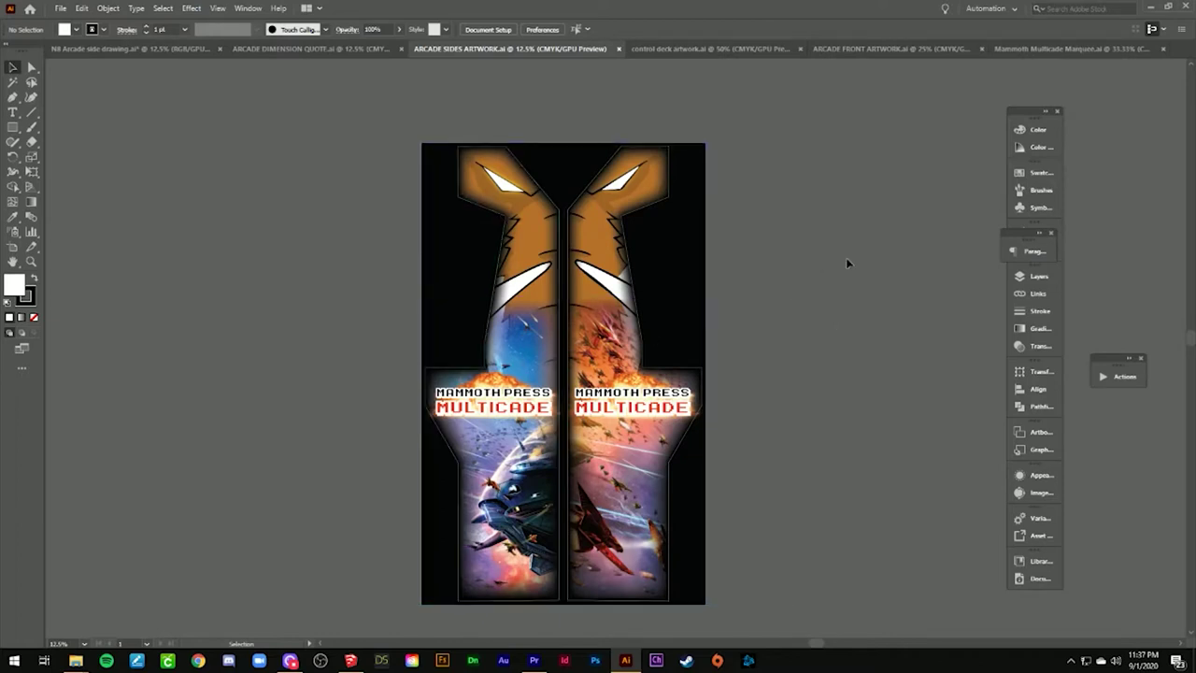
left_click(537, 265)
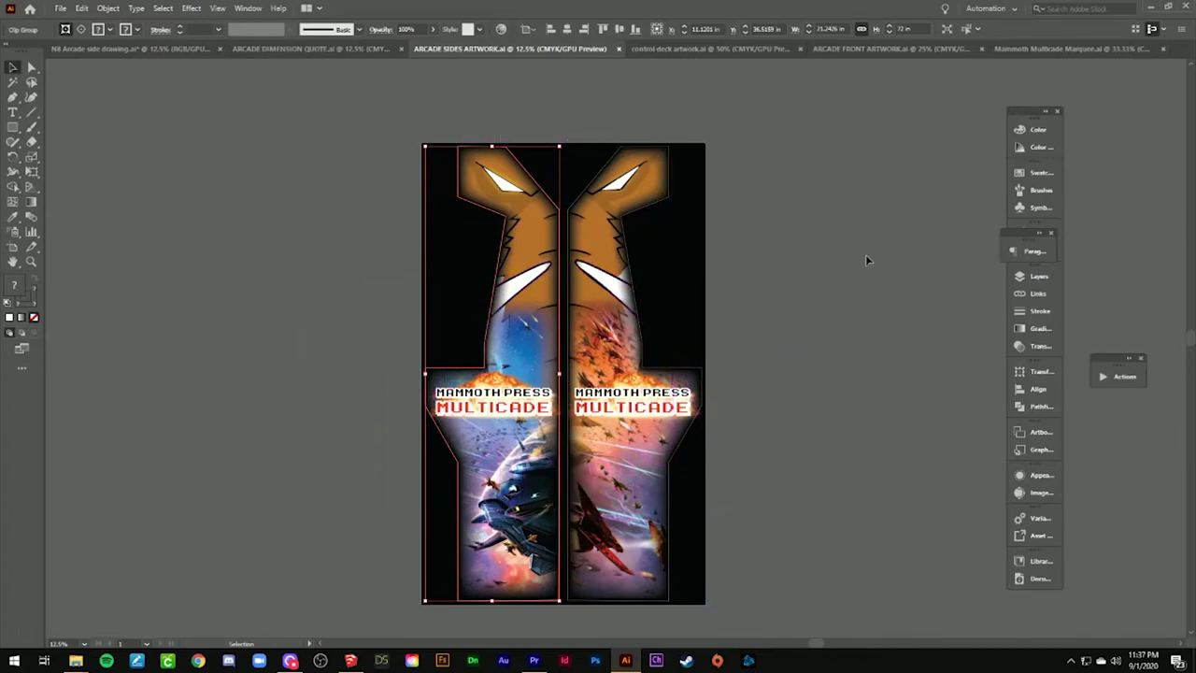
left_click(647, 264)
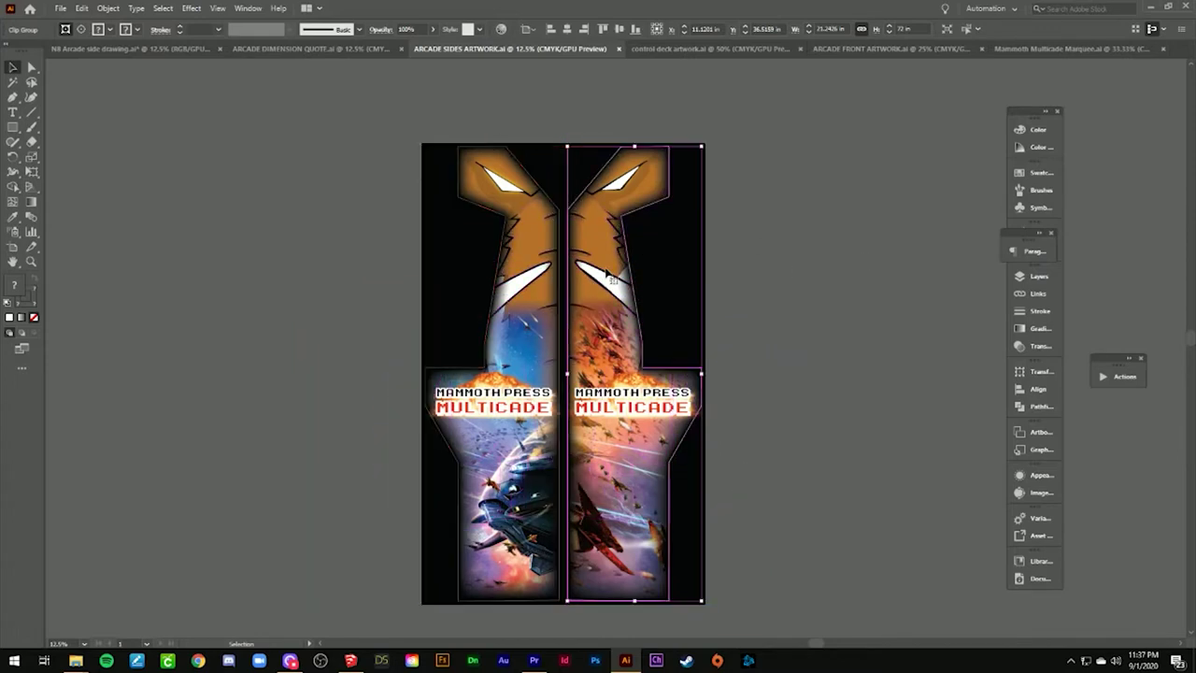
left_click(523, 292)
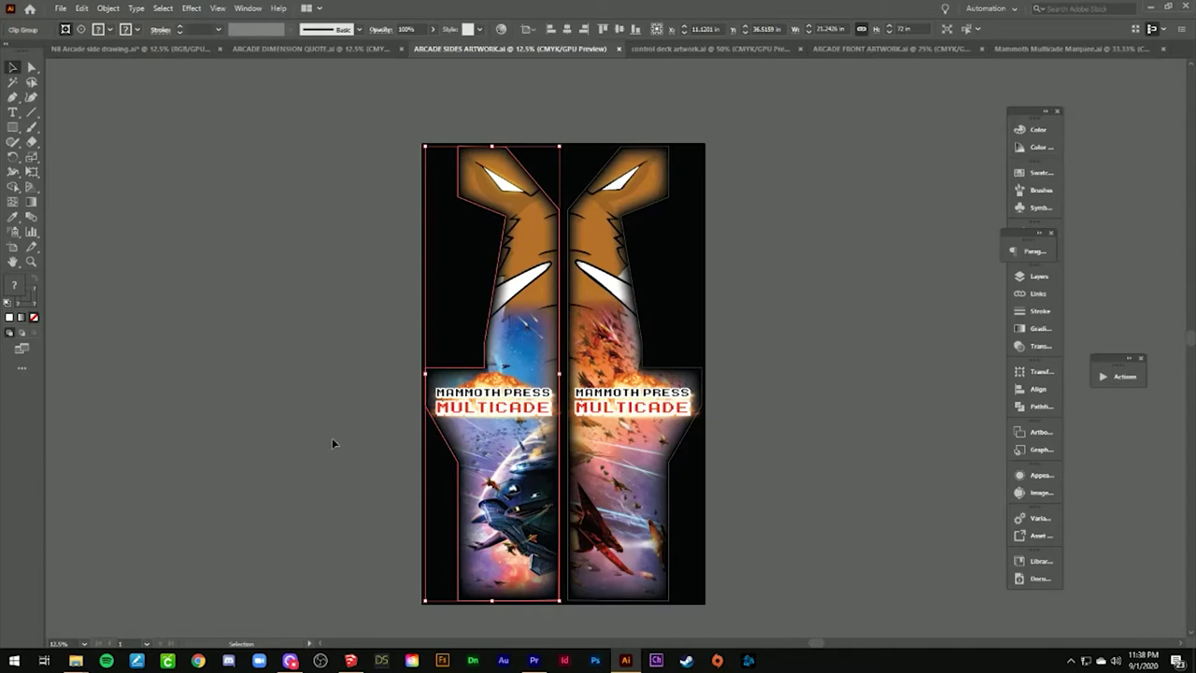
left_click(295, 486)
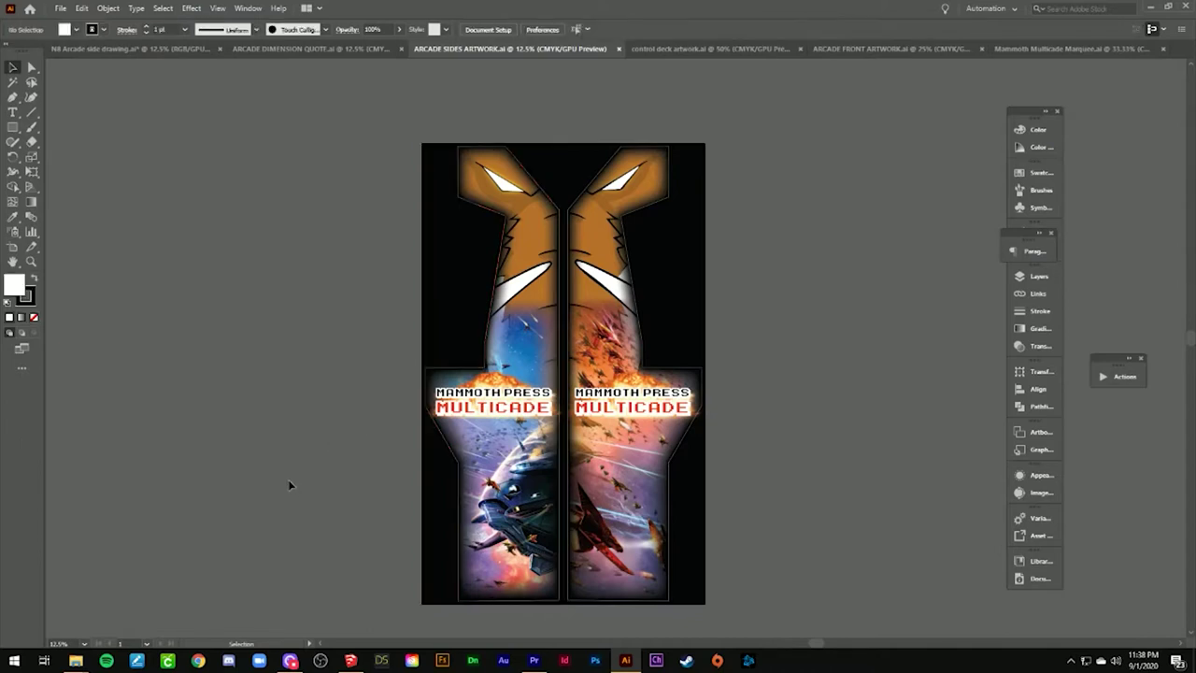
Compare the side panel outline path in the sides artwork with the matching outline in the dimension quote document.
left_click(457, 459)
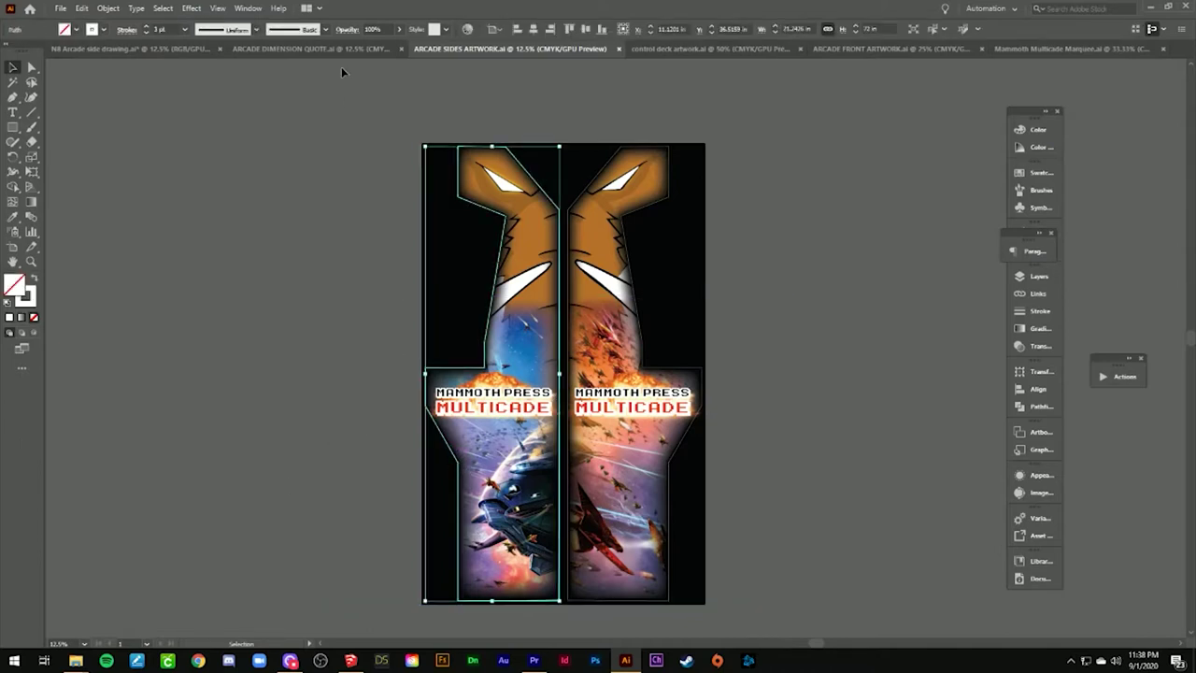
left_click(281, 49)
left_click(457, 265)
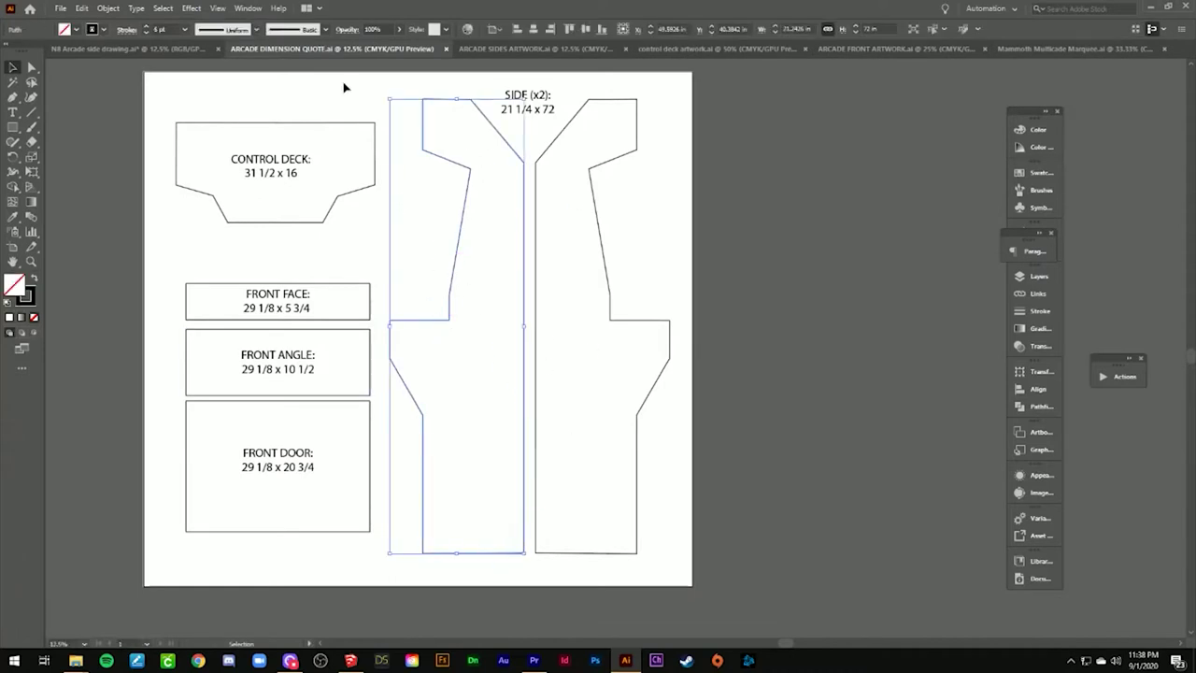
left_click(528, 48)
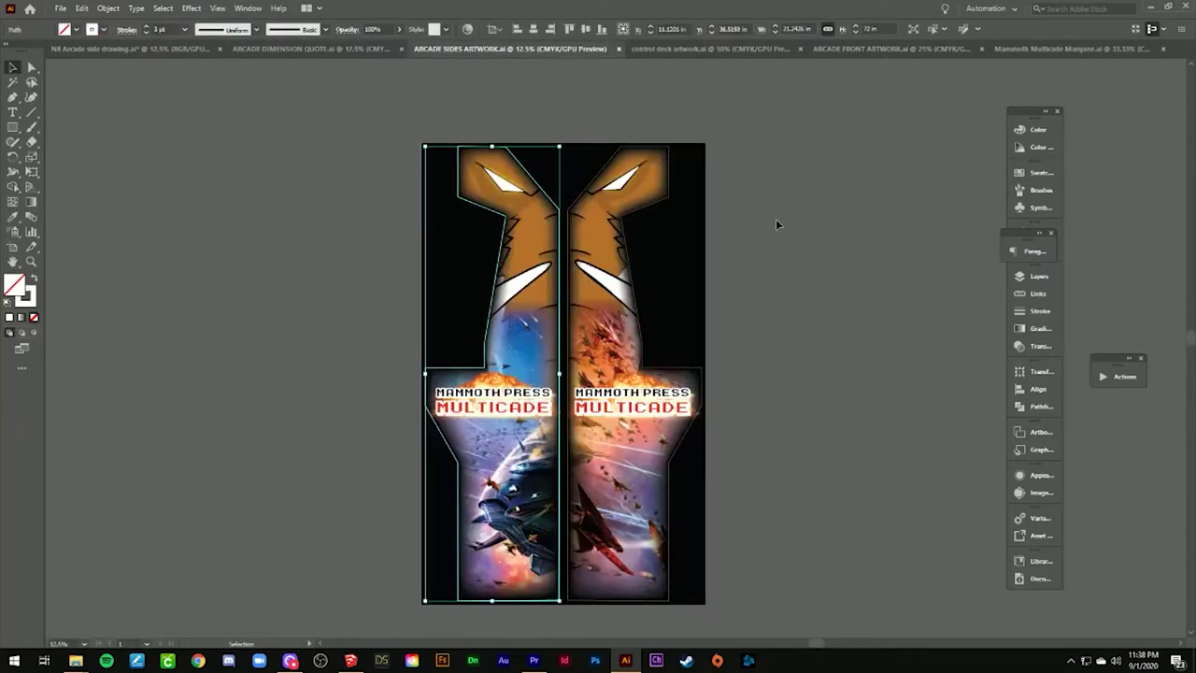
left_click(799, 352)
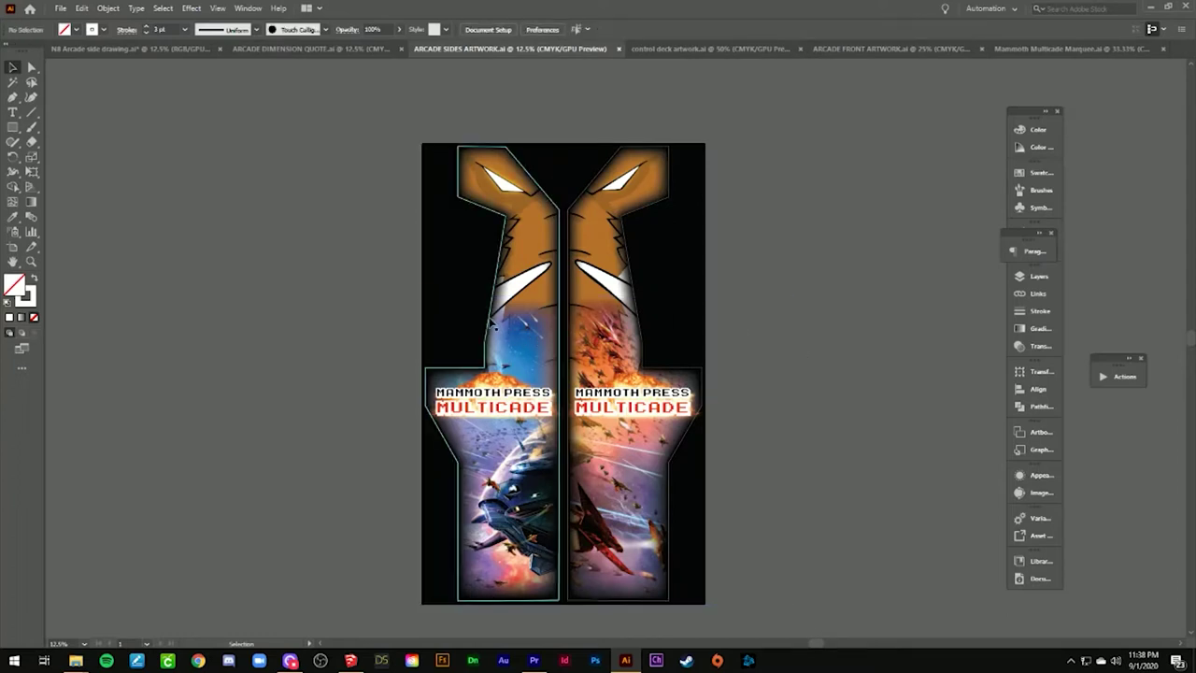
Inspect the first side panel's outline, the mammoth art and background image inside its clip group, and its Multicade logo.
left_click(491, 322)
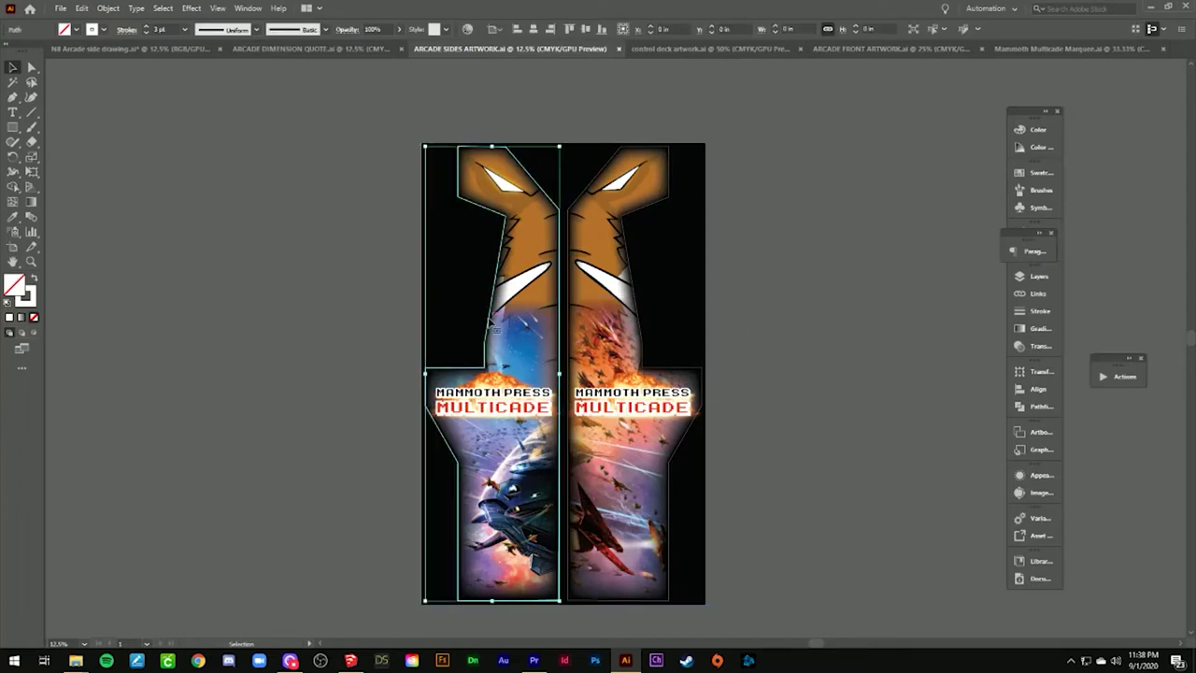
double_click(530, 246)
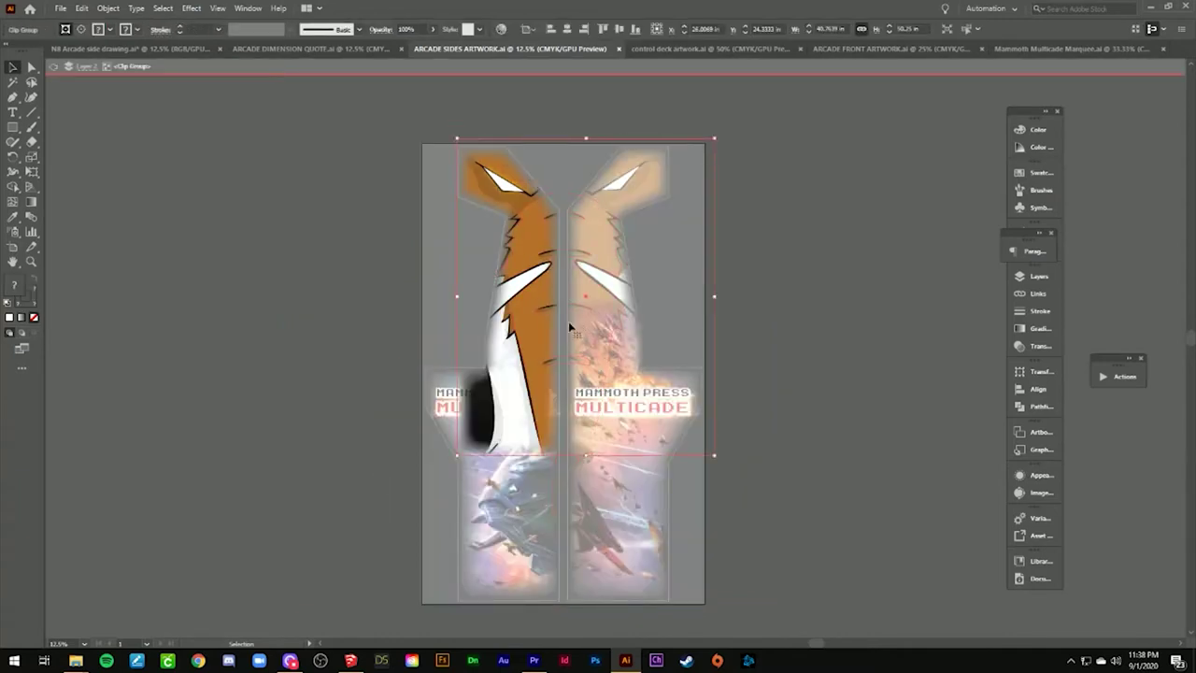
left_click(326, 470)
left_click(498, 505)
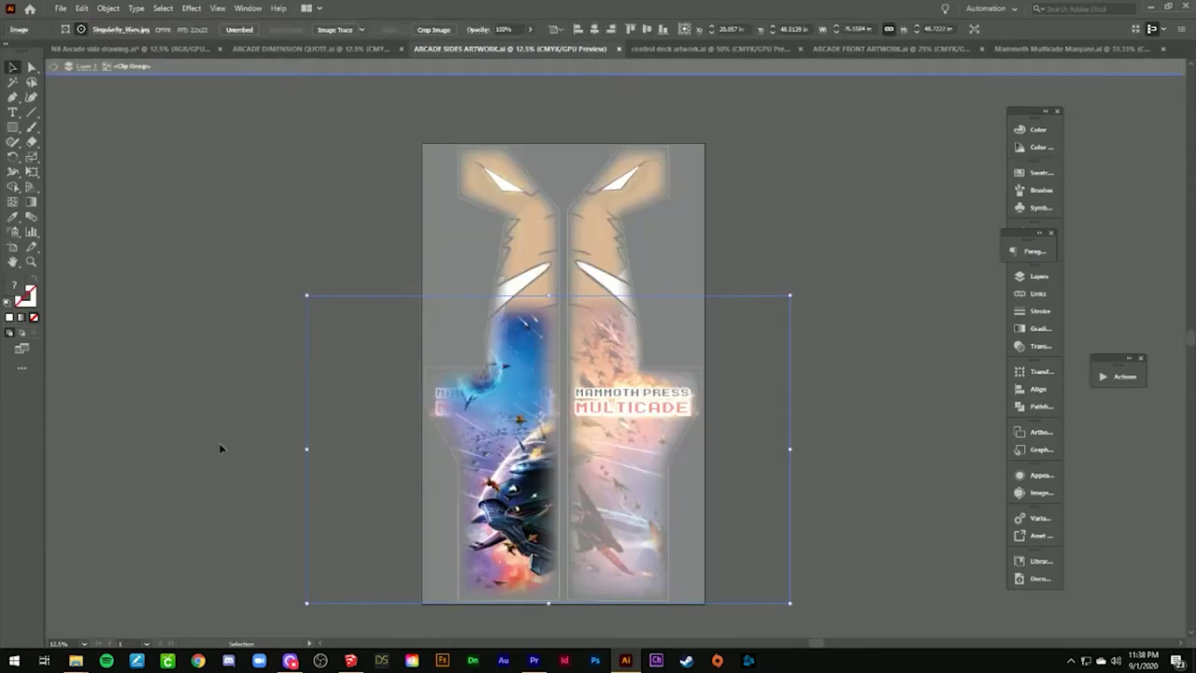
double_click(223, 447)
left_click(463, 411)
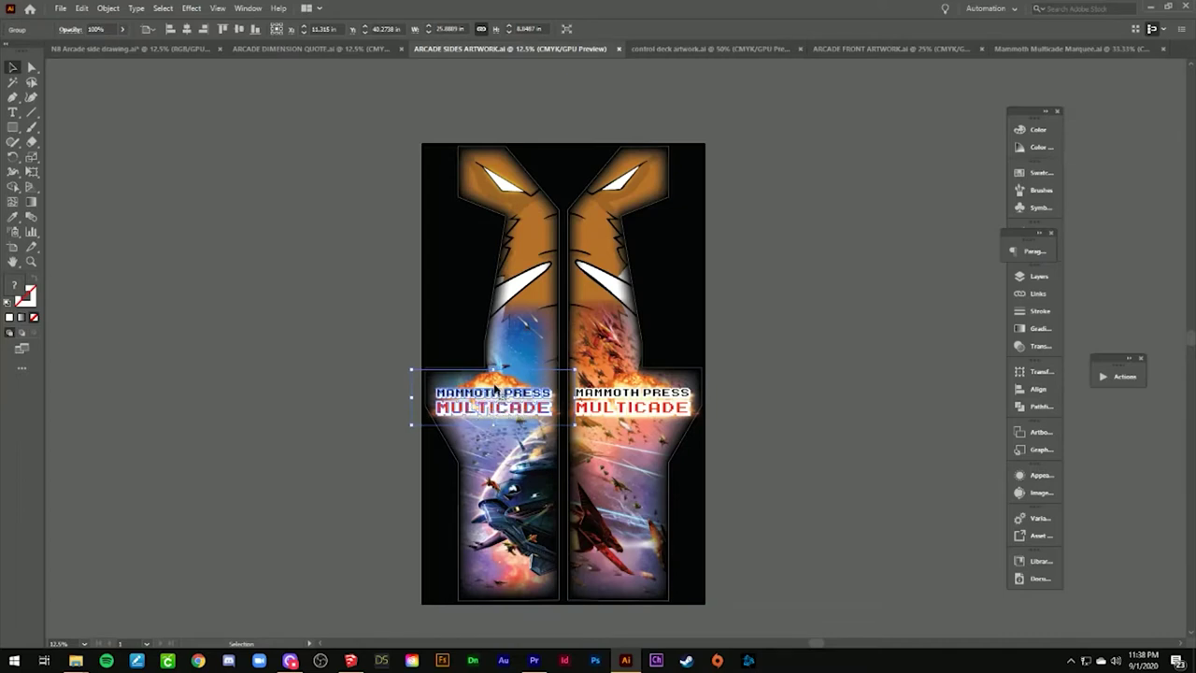
left_click(261, 444)
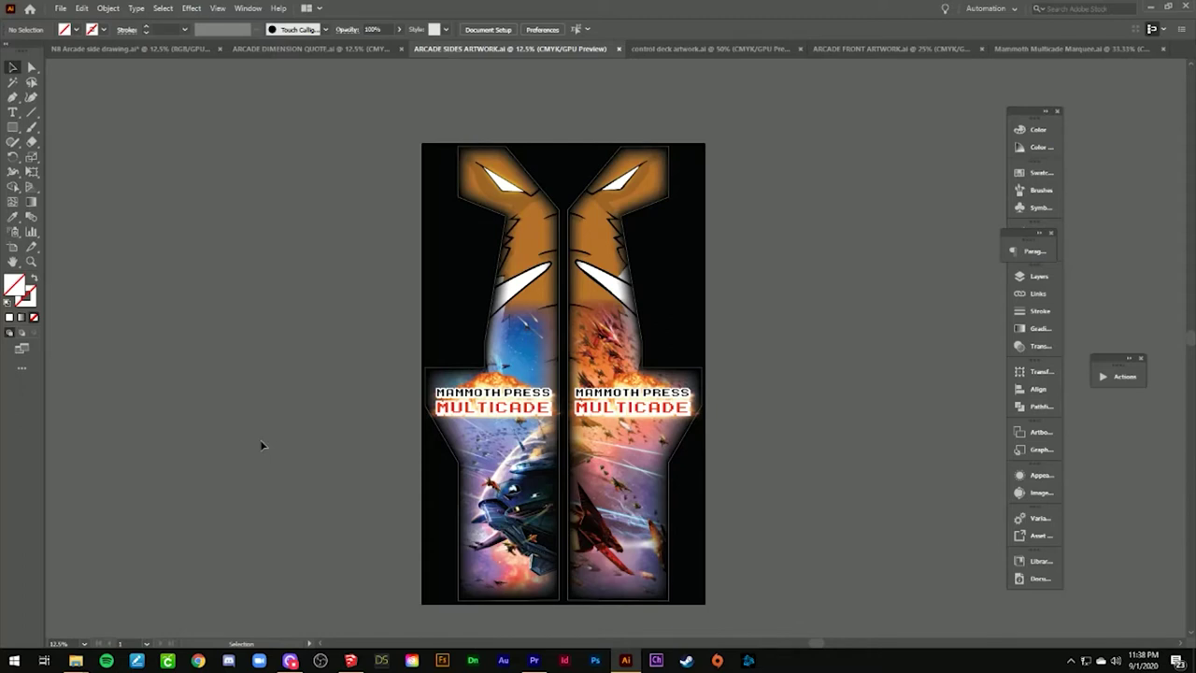
Open control deck artwork.ai and examine its button groups, the central trackball cutout and the blue player's control layout.
left_click(683, 52)
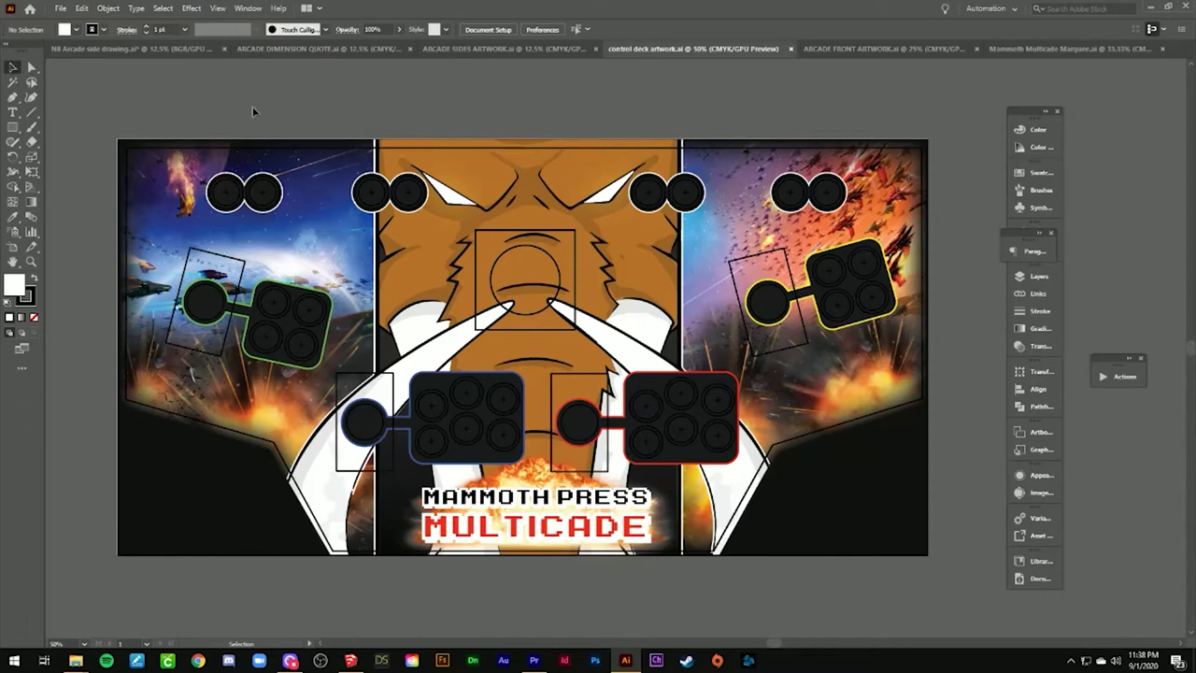
left_click(380, 191)
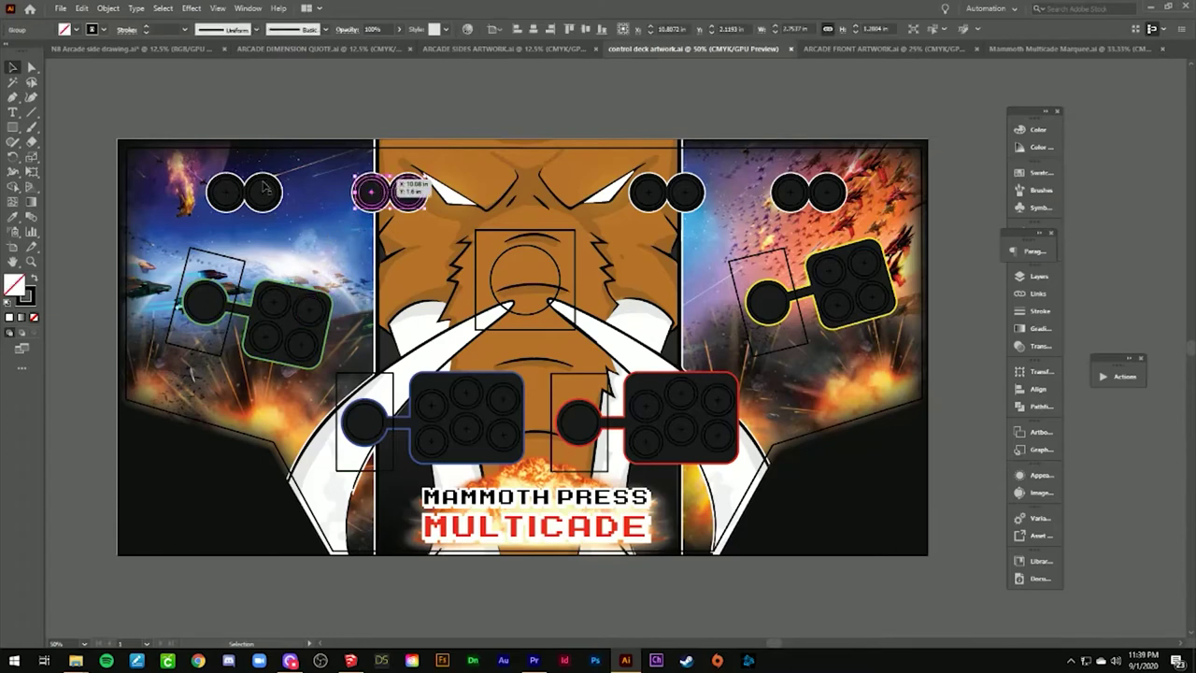
left_click(290, 301)
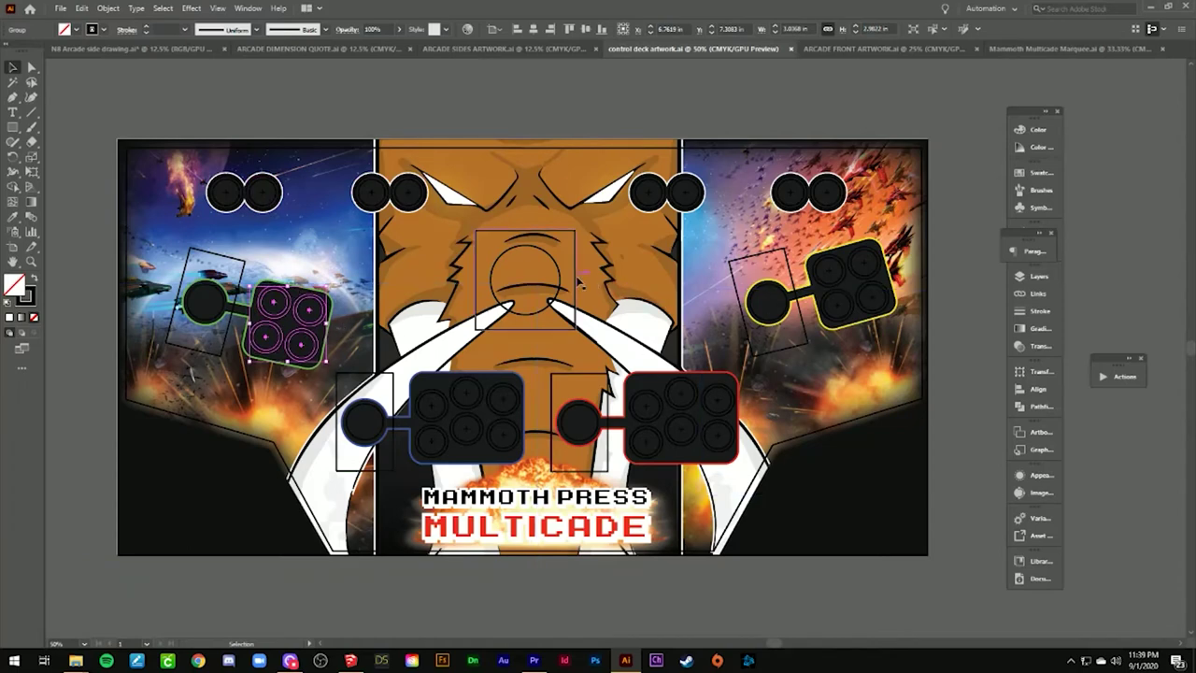
left_click(523, 281)
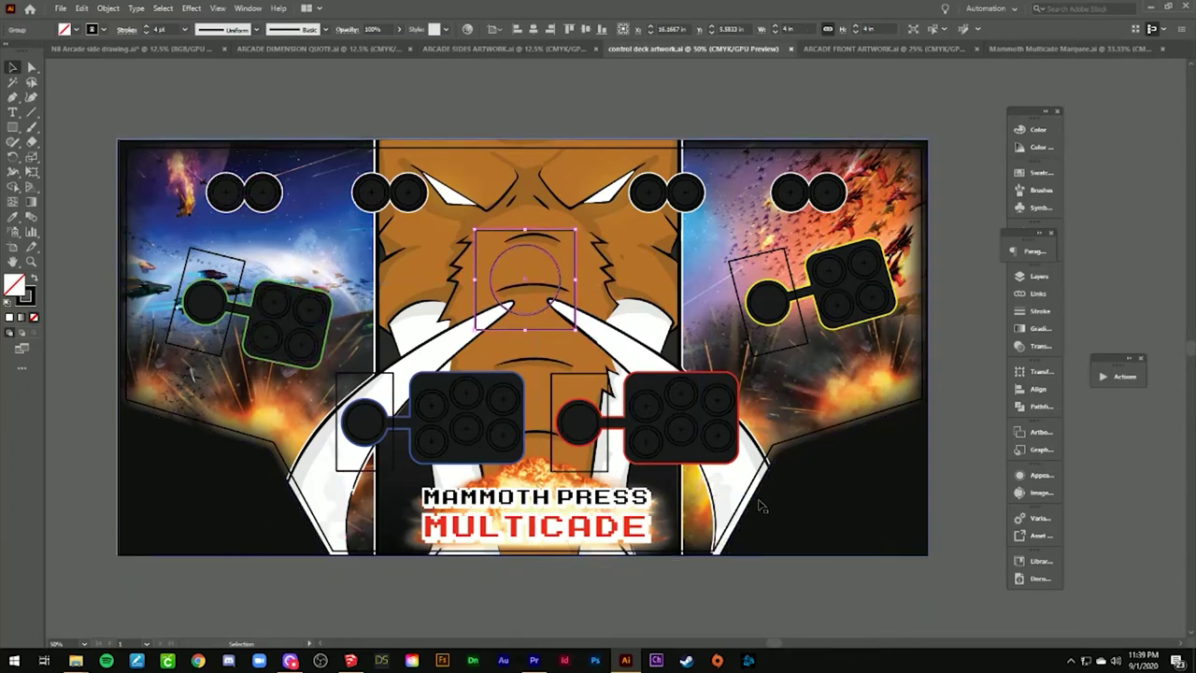
left_click(971, 296)
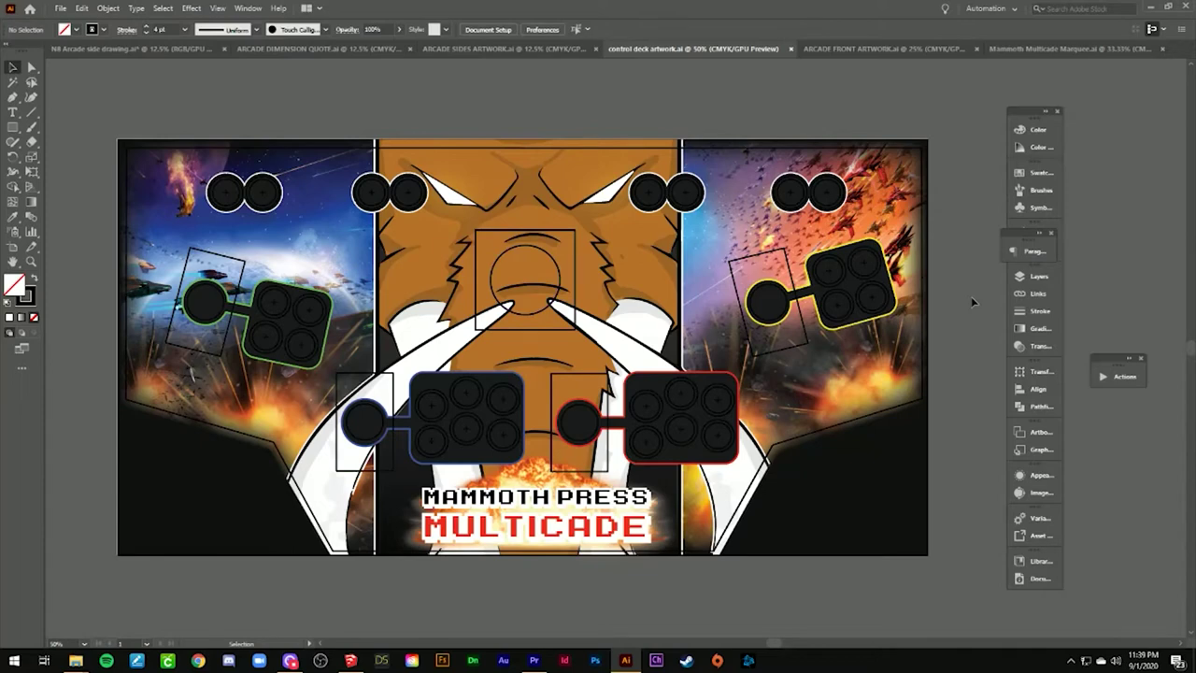
left_click(436, 411)
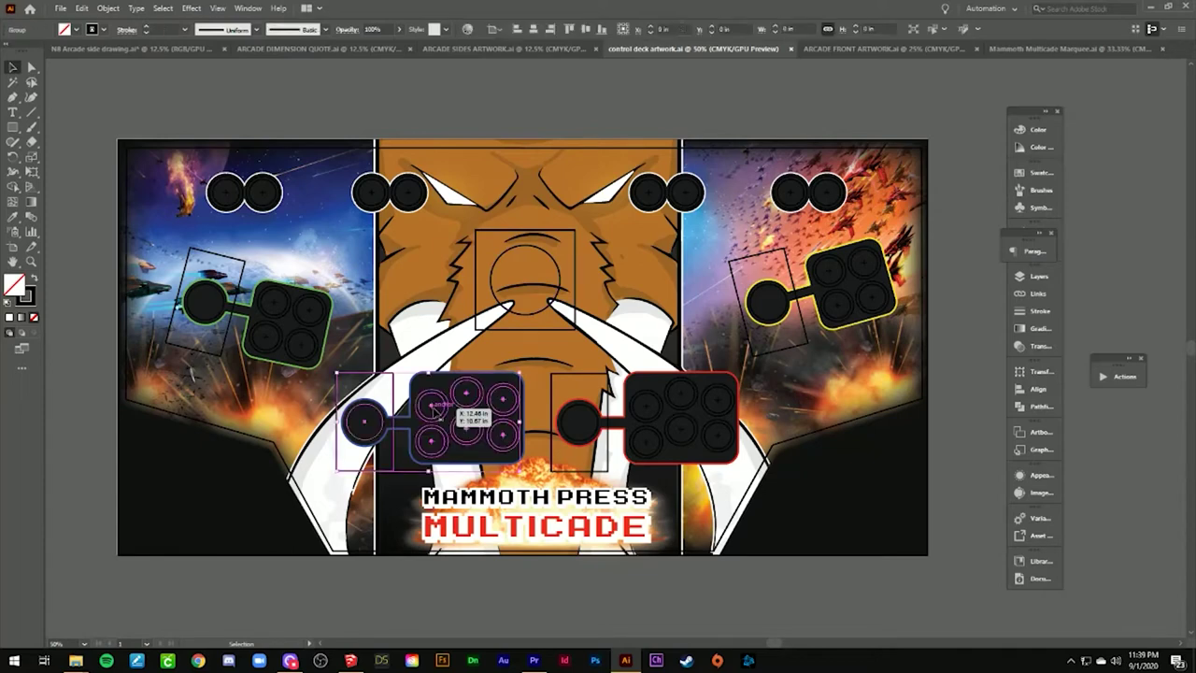
left_click(964, 344)
Hide the Player art, Mammoth and BG layers of the control deck so that only the linework layer is shown.
left_click(1036, 277)
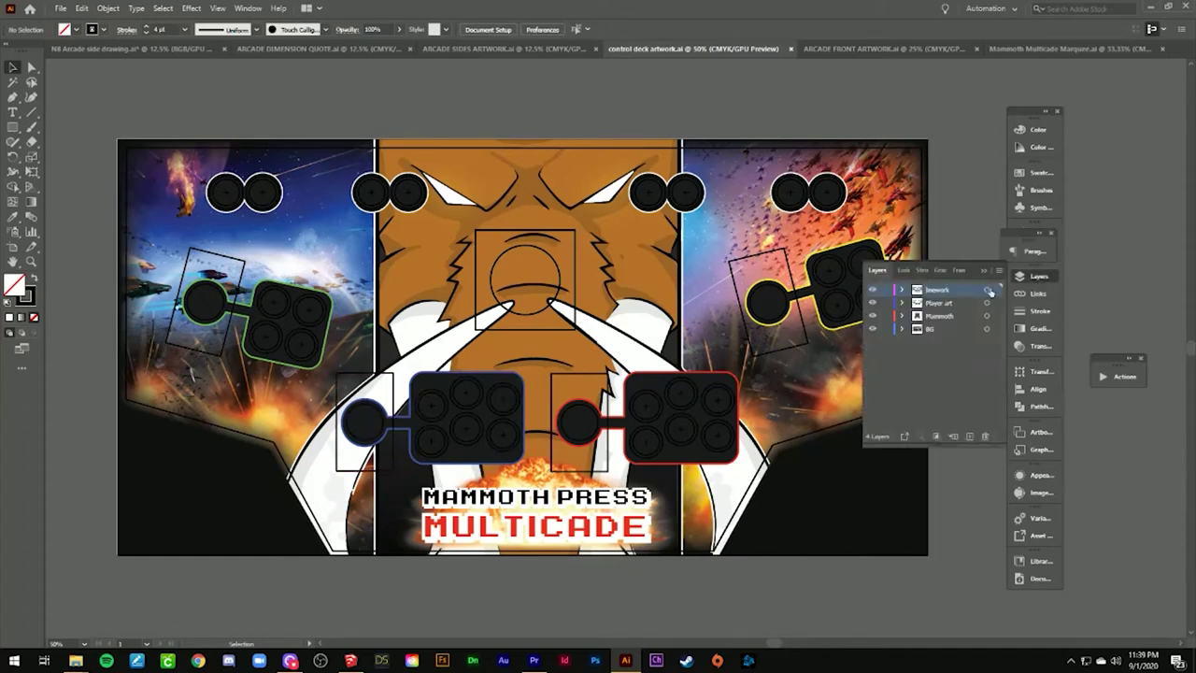
left_click(872, 302)
left_click(873, 317)
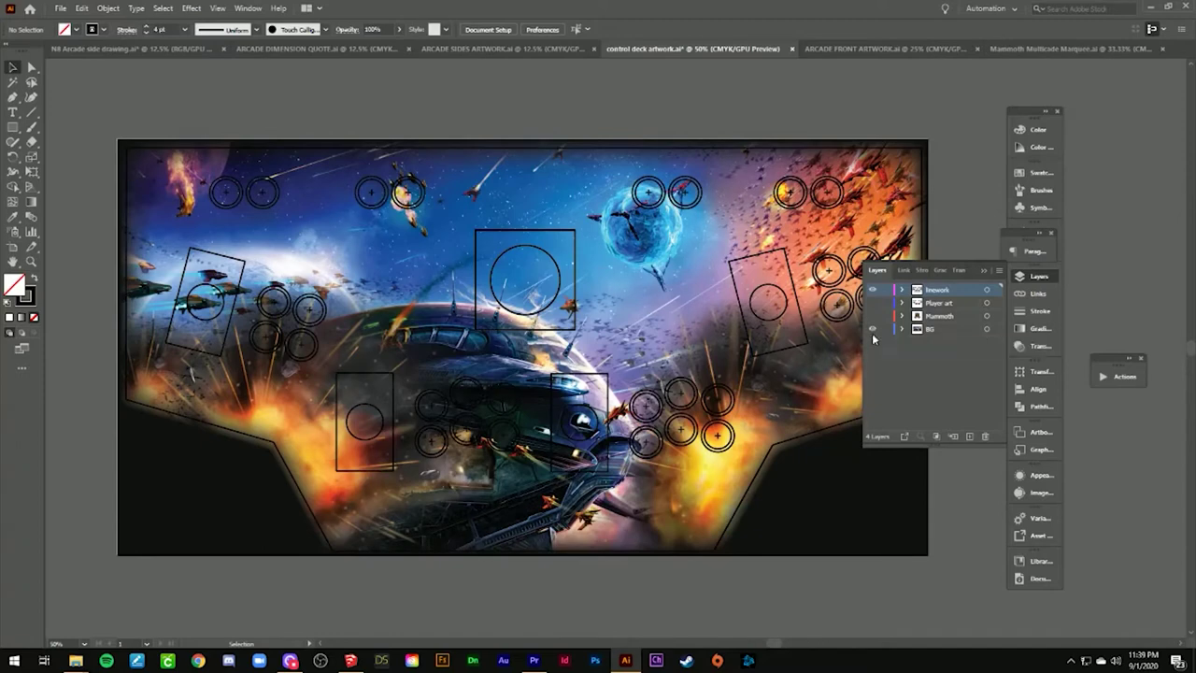
left_click(872, 329)
left_click(873, 304)
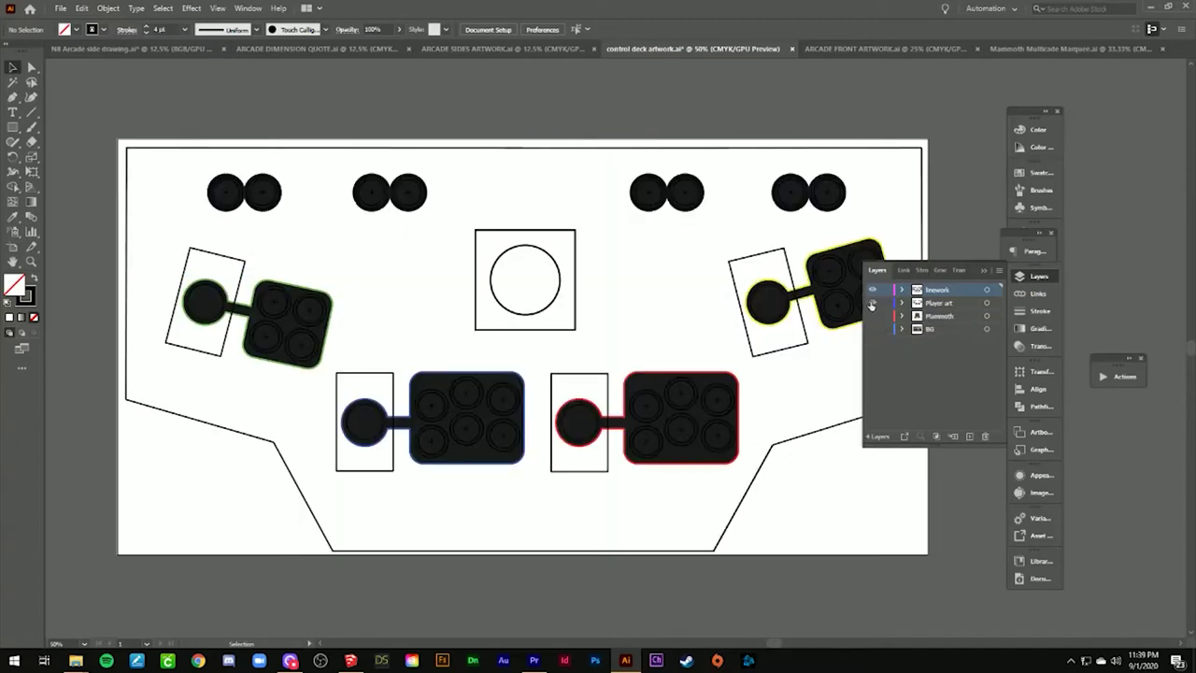
left_click(872, 304)
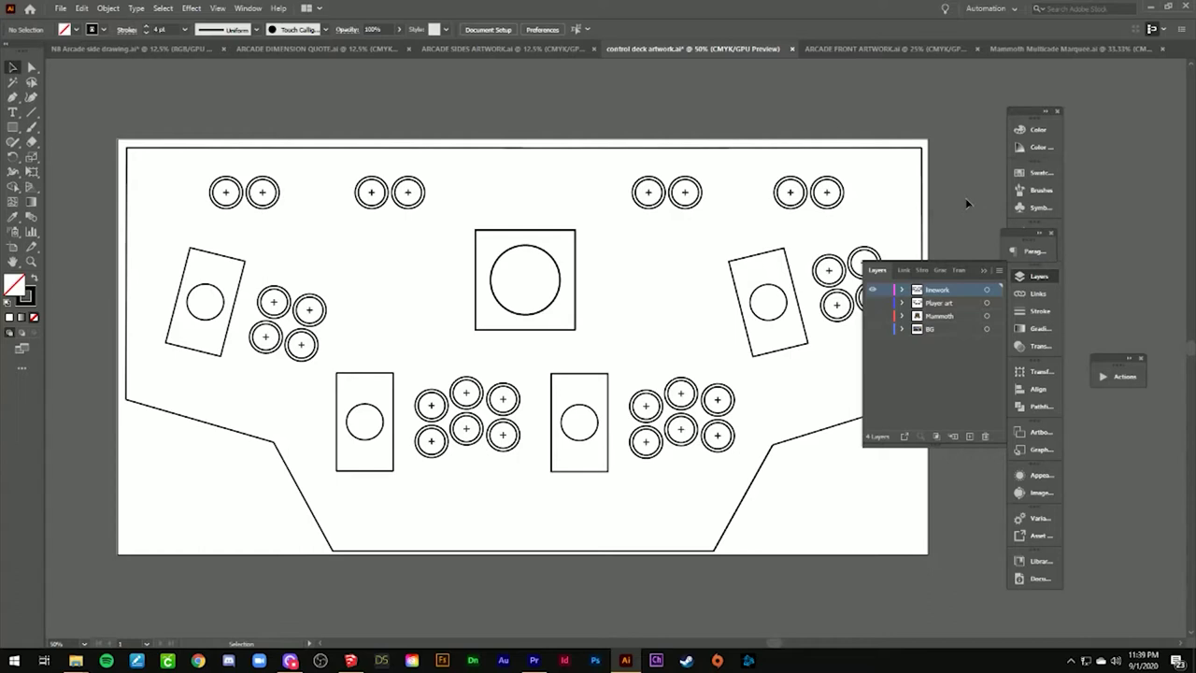
Examine the control deck's outline, the second pair of upper buttons and the angled player control group in the linework.
left_click(127, 400)
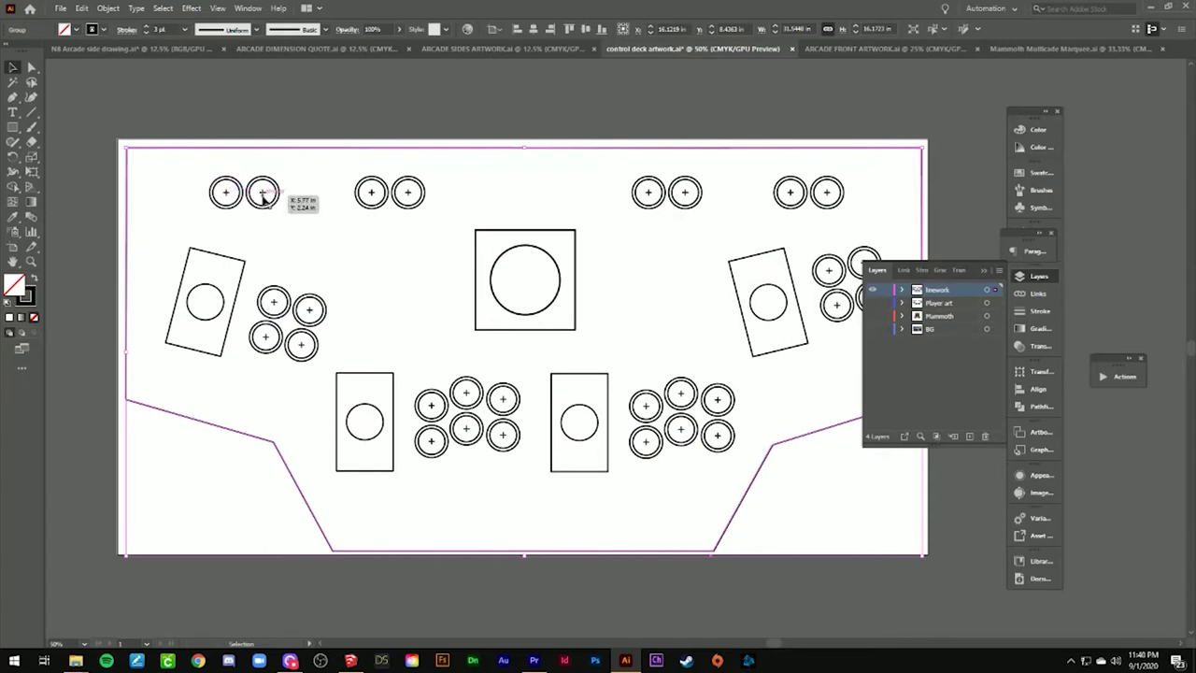
left_click(374, 197)
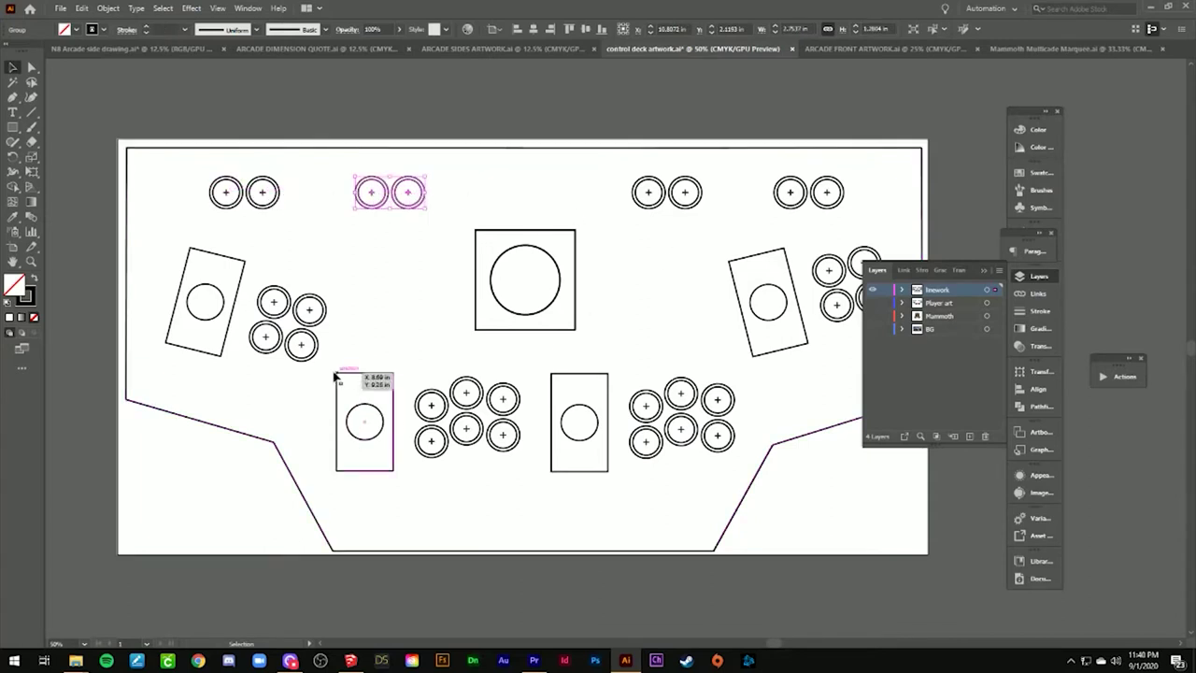
left_click(739, 279)
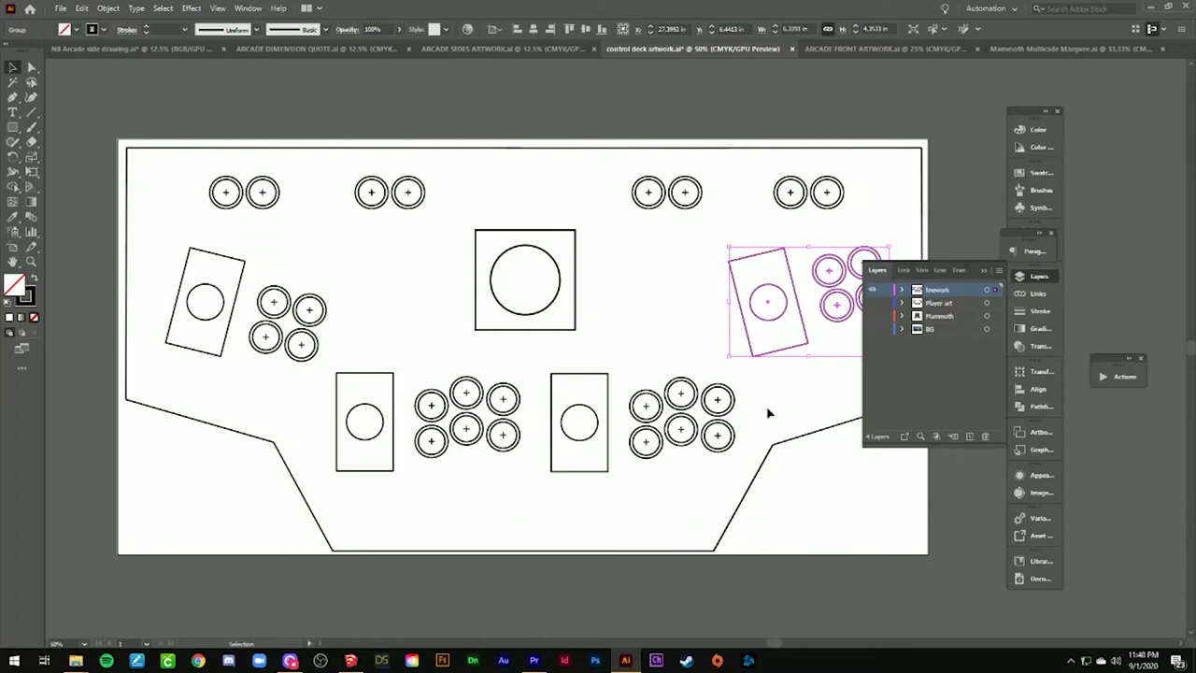
left_click(400, 287)
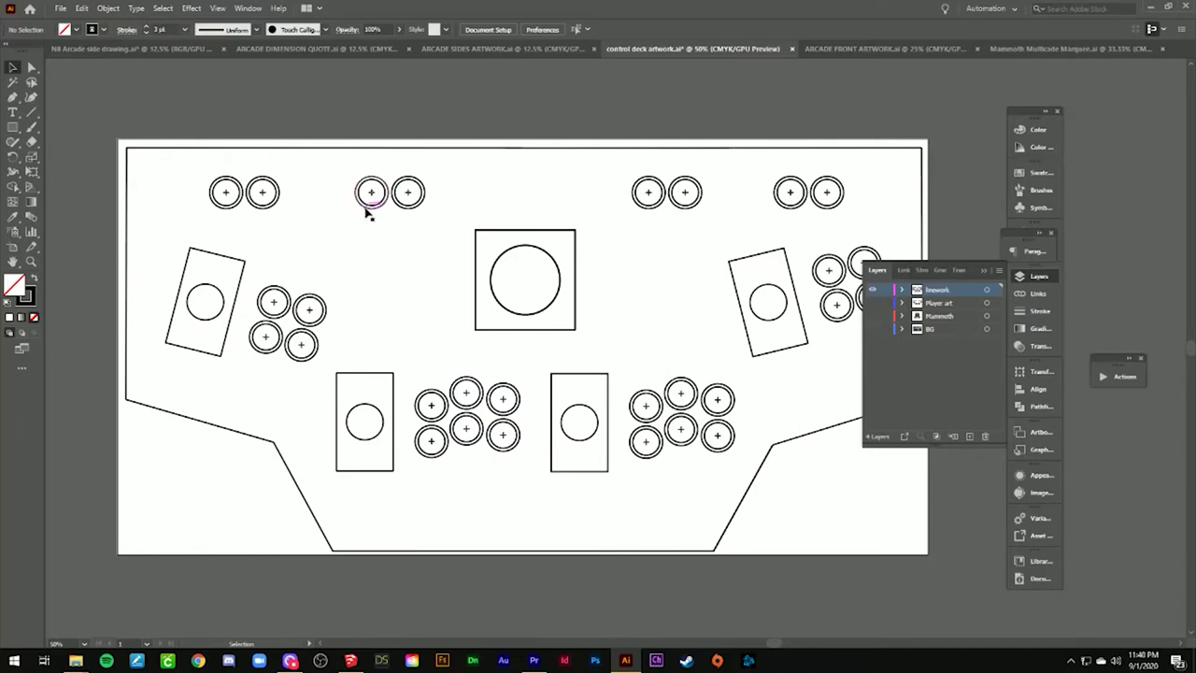
Zoom in on the second pair of upper buttons and isolate their group to inspect the button circles.
key("z")
left_click_drag(394, 212, 609, 347)
left_click(609, 347)
key("b")
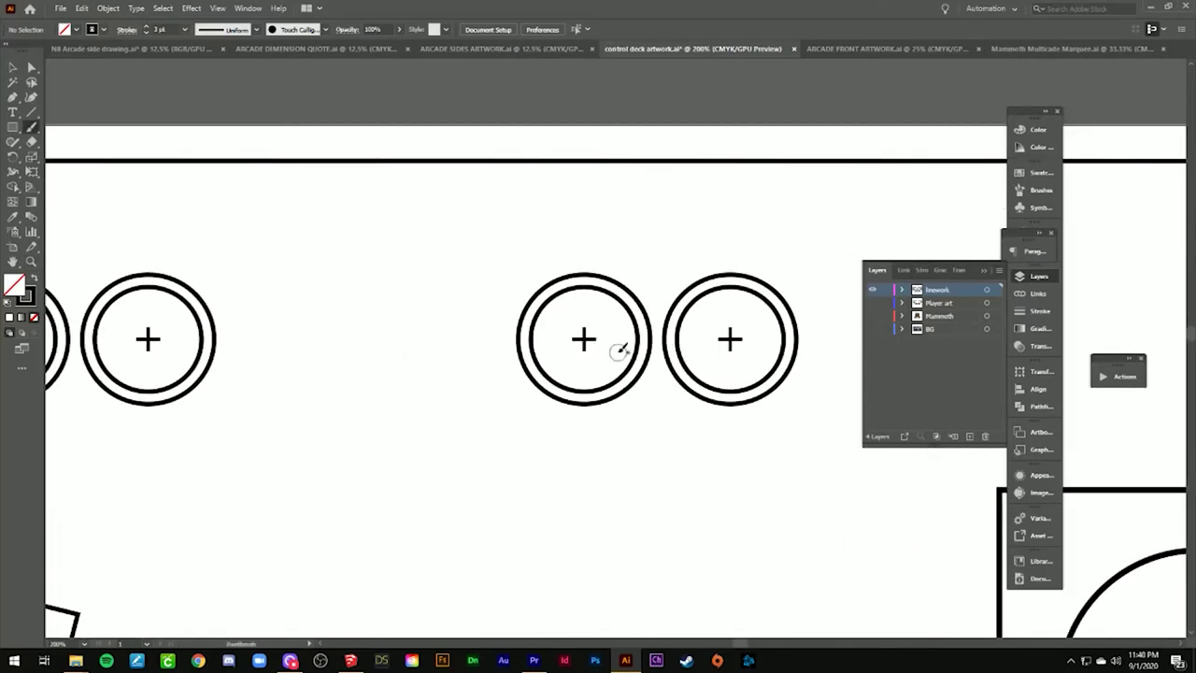
key("v")
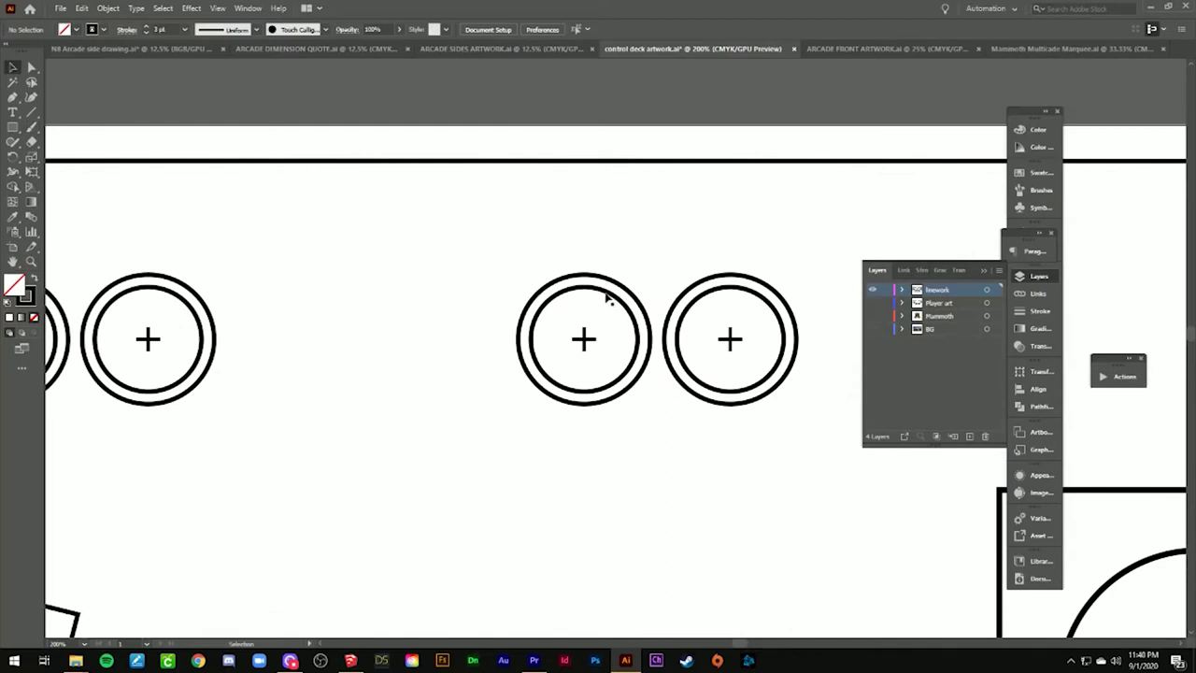
left_click(610, 294)
double_click(604, 295)
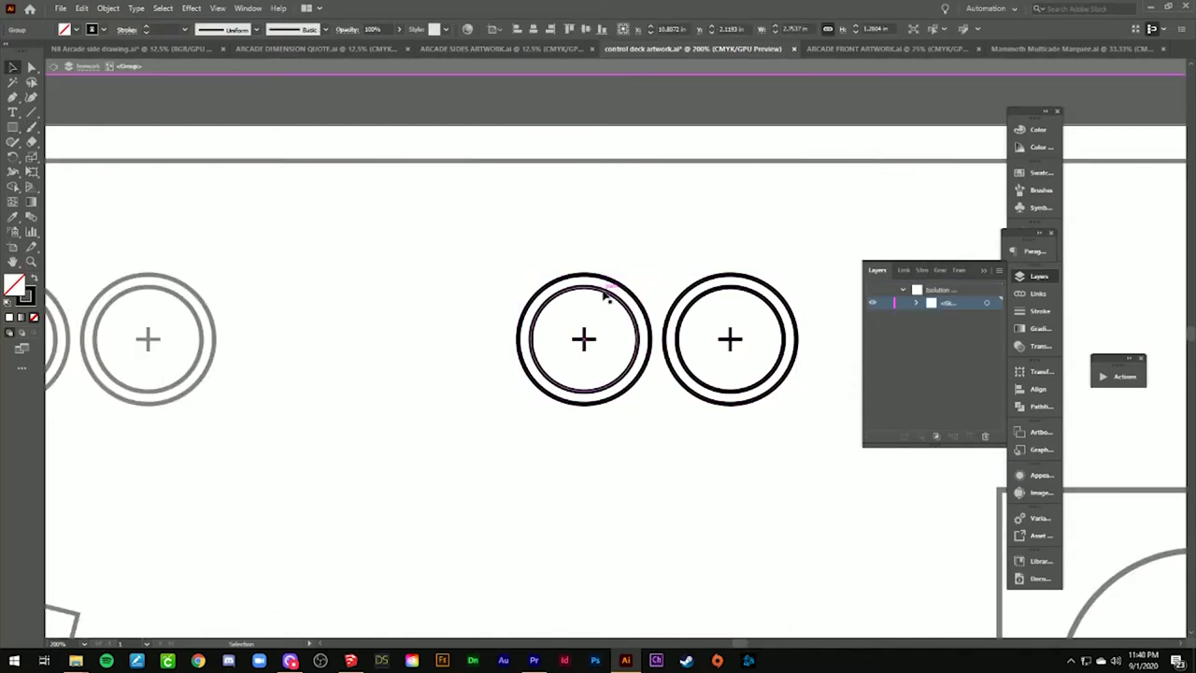
Select the outer circle of the first button in the isolated pair, exit group isolation and return to the full control deck view.
left_click(607, 294)
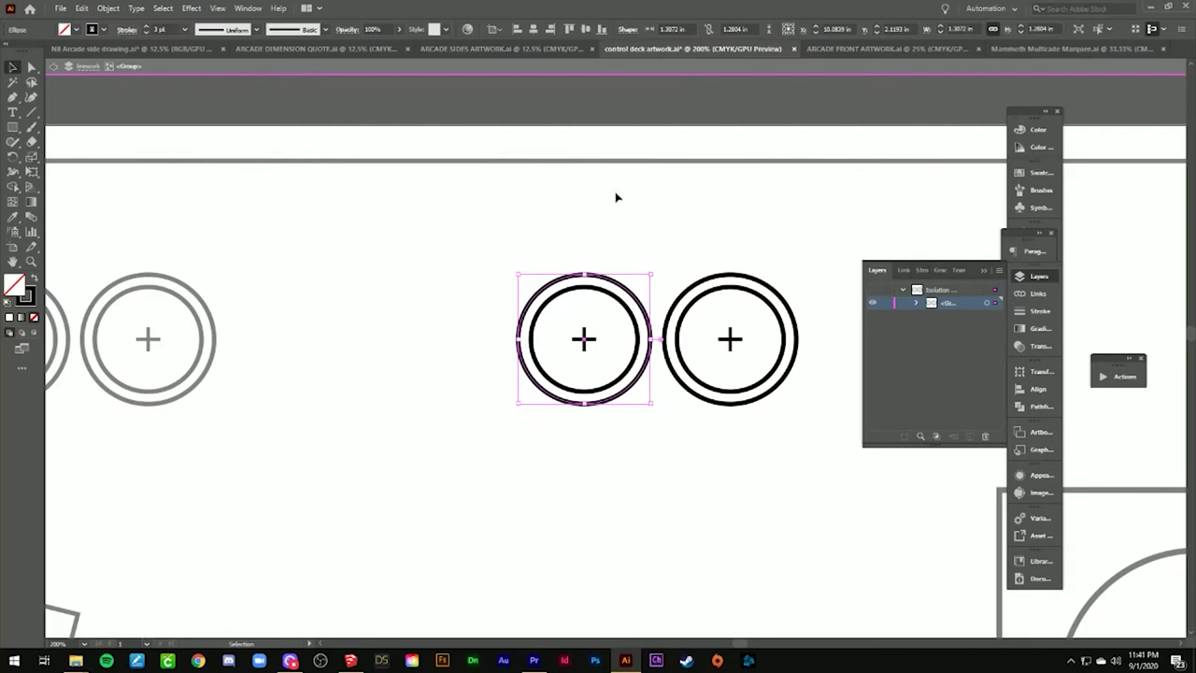
double_click(616, 197)
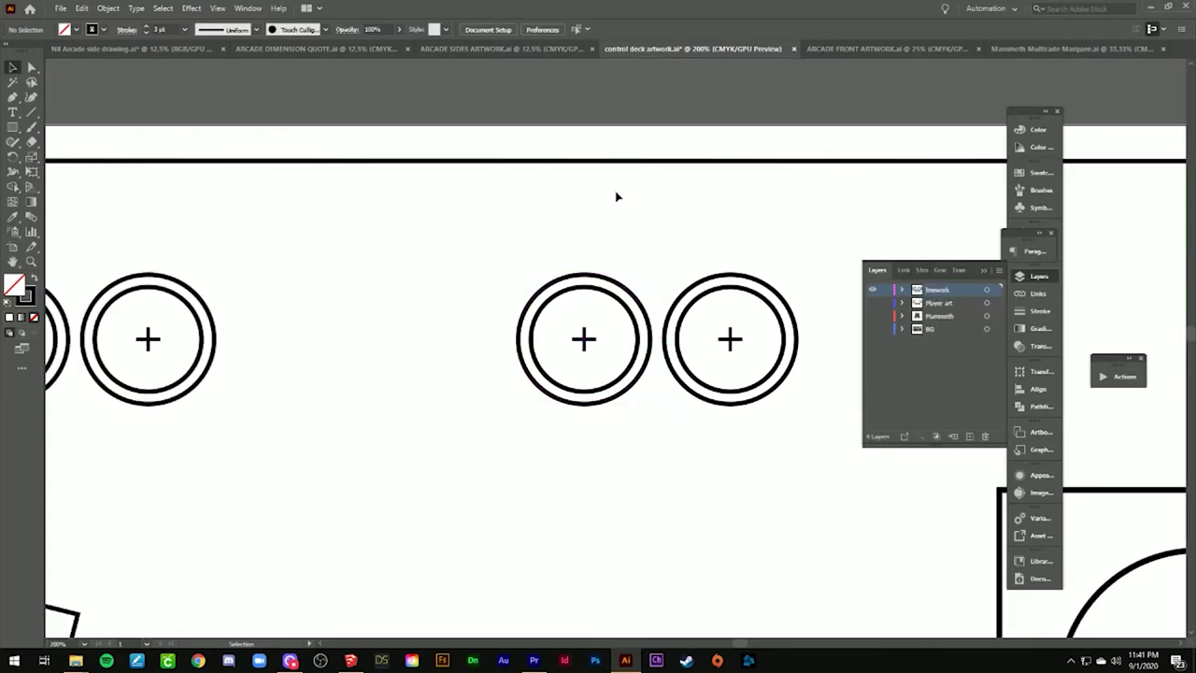
key("z")
left_click(654, 459, "alt")
left_click(741, 420, "alt")
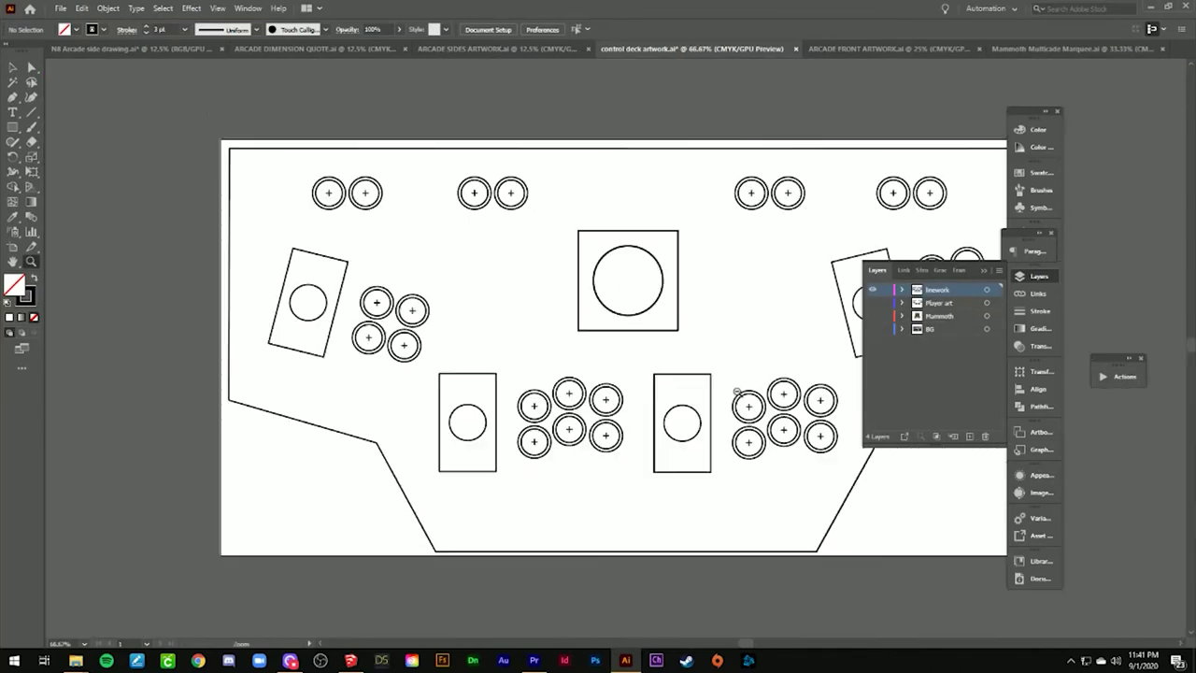
Show the Player art, Mammoth and BG layers and hide the linework layer to view the control deck's printed artwork.
left_click(872, 303)
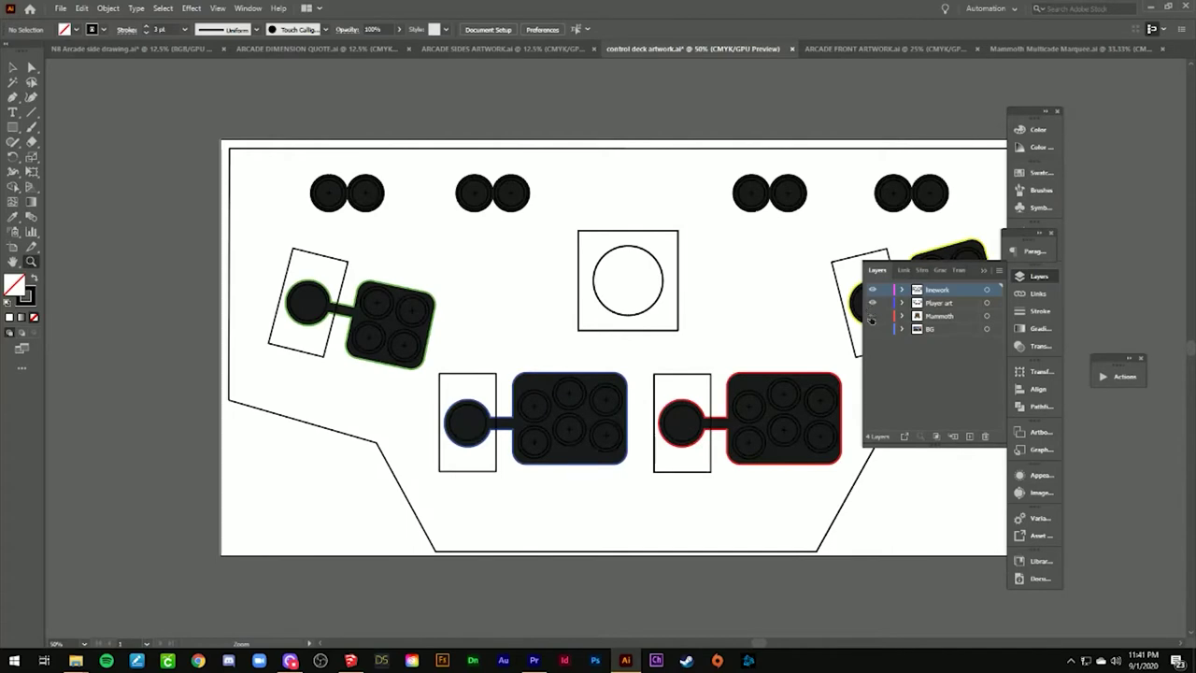
left_click_drag(873, 317, 873, 330)
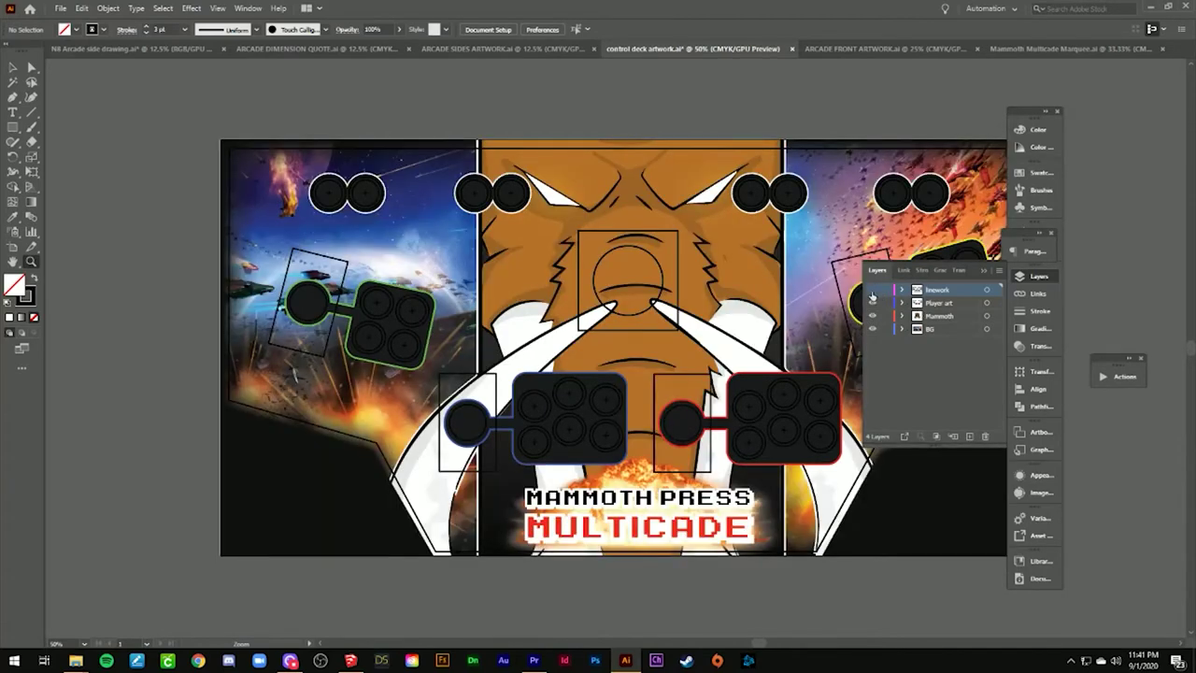
left_click(872, 291)
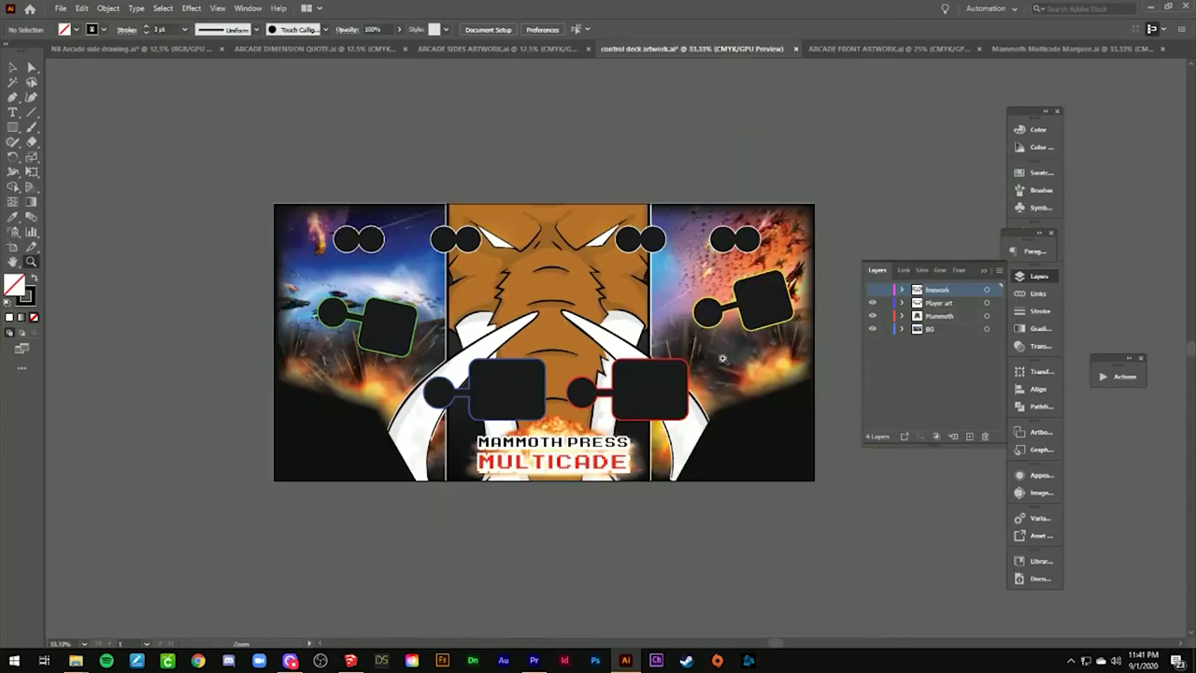
key("ctrl+minus")
key("ctrl+plus")
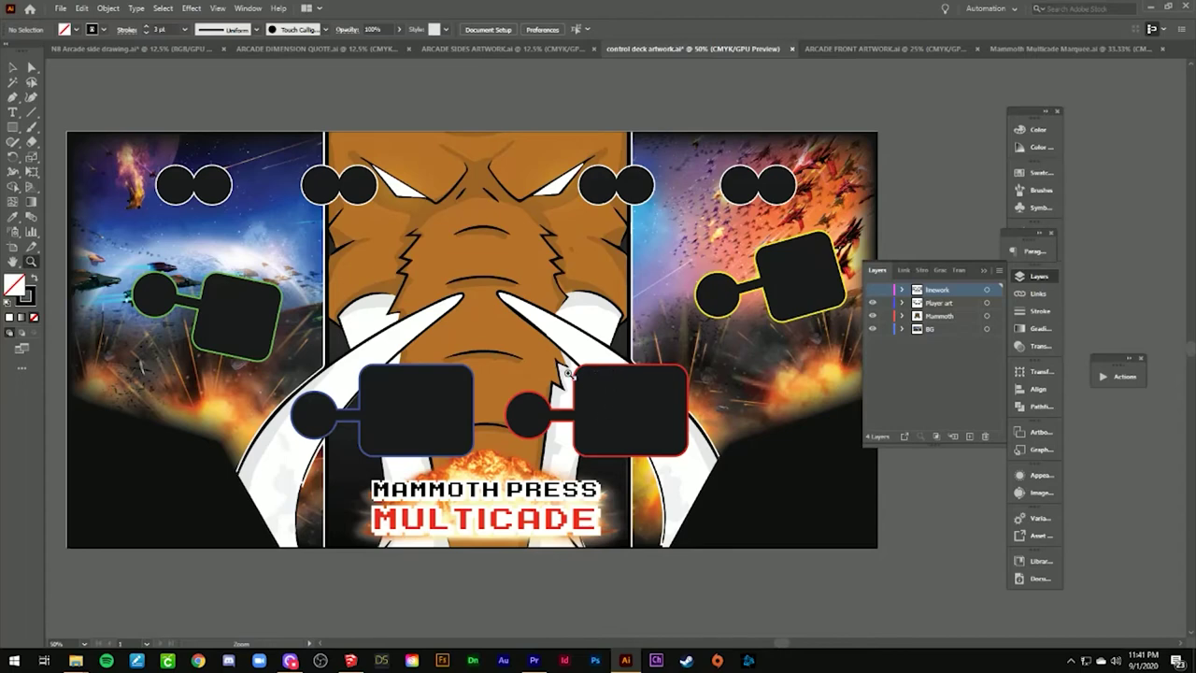
key("ctrl+minus")
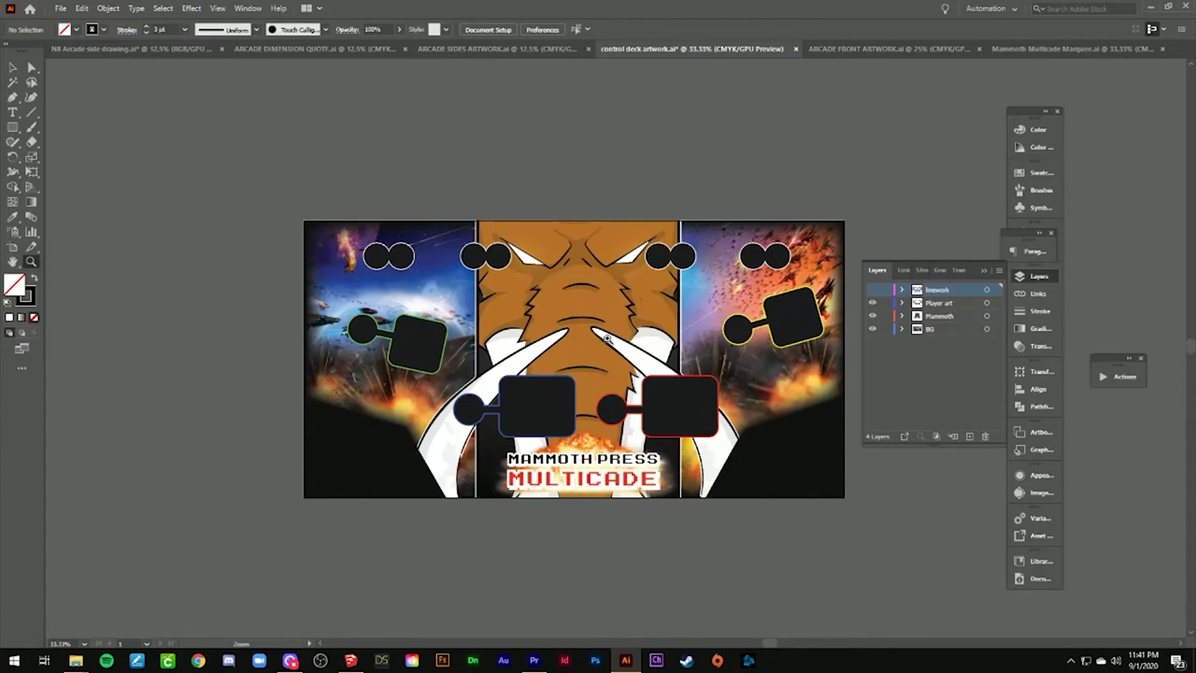
Compare the side artwork with the control deck, and examine ARCADE FRONT ARTWORK.ai from the Multicade title panel down to the Mammoth Press logo.
left_click(466, 49)
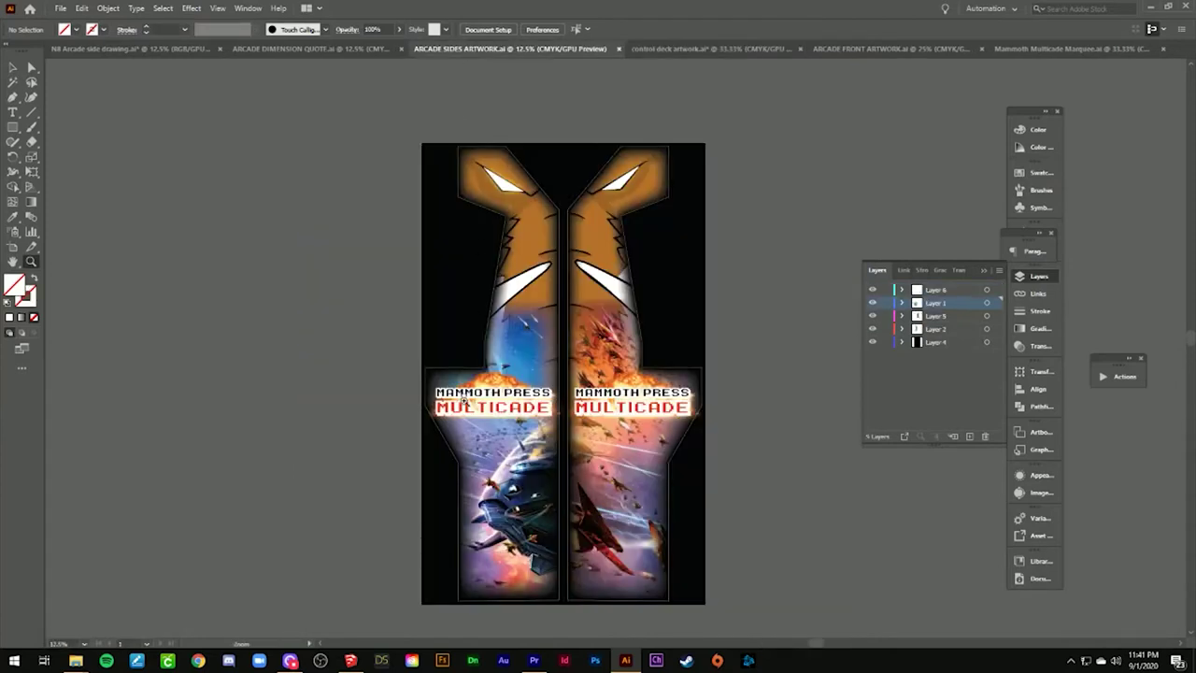
left_click(691, 49)
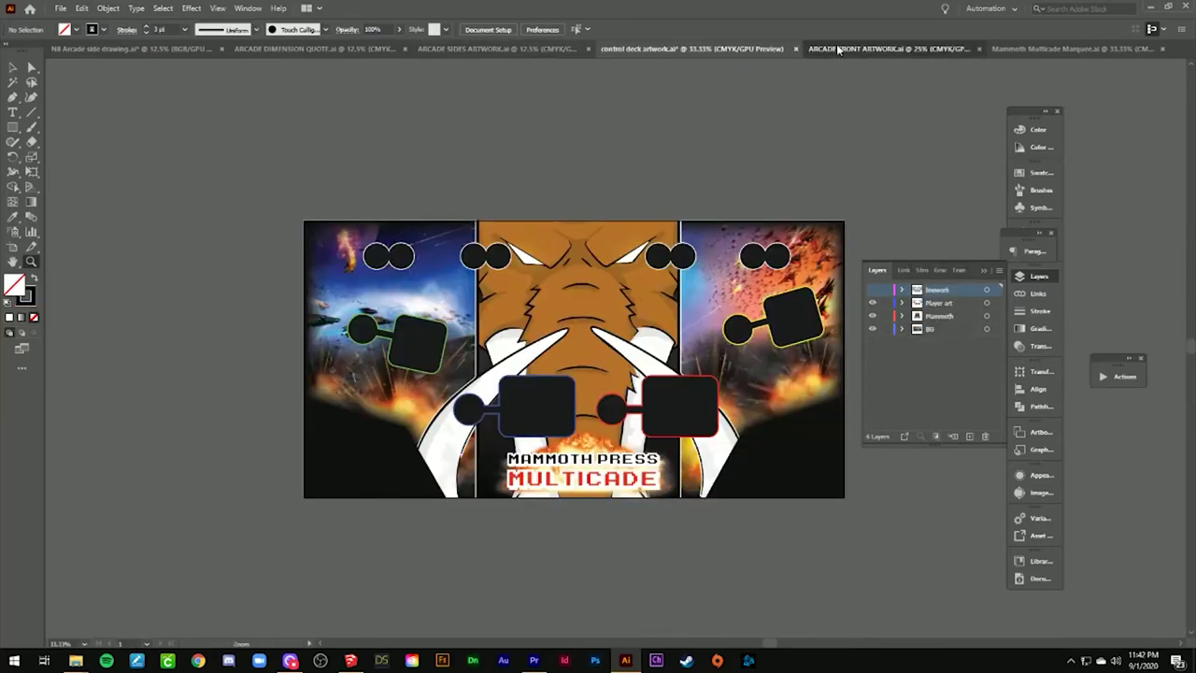
left_click(836, 46)
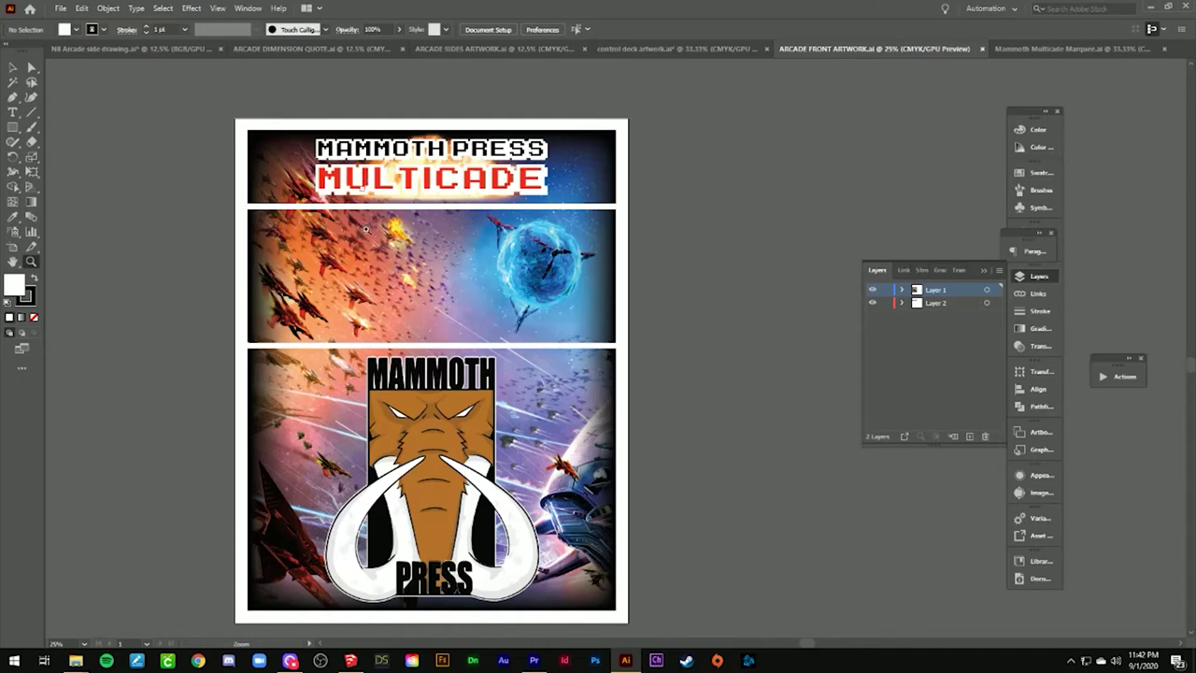
key("ctrl+equal")
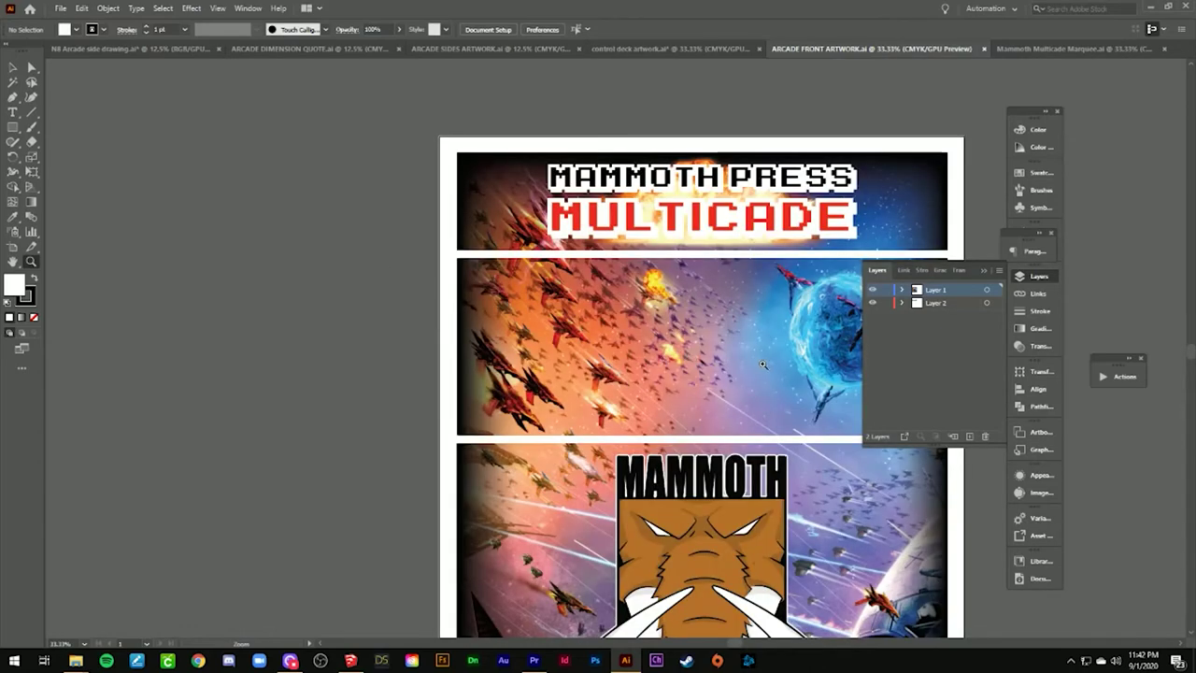
scroll(693, 355, "down", 5)
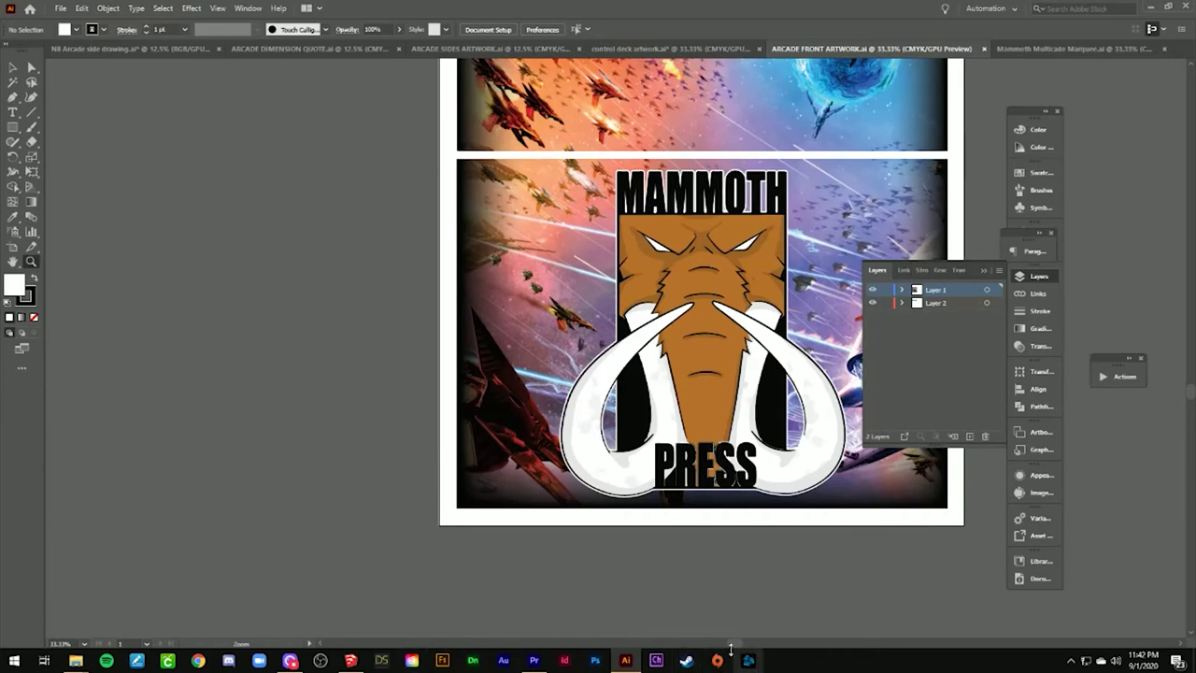
scroll(737, 649, "right", 4)
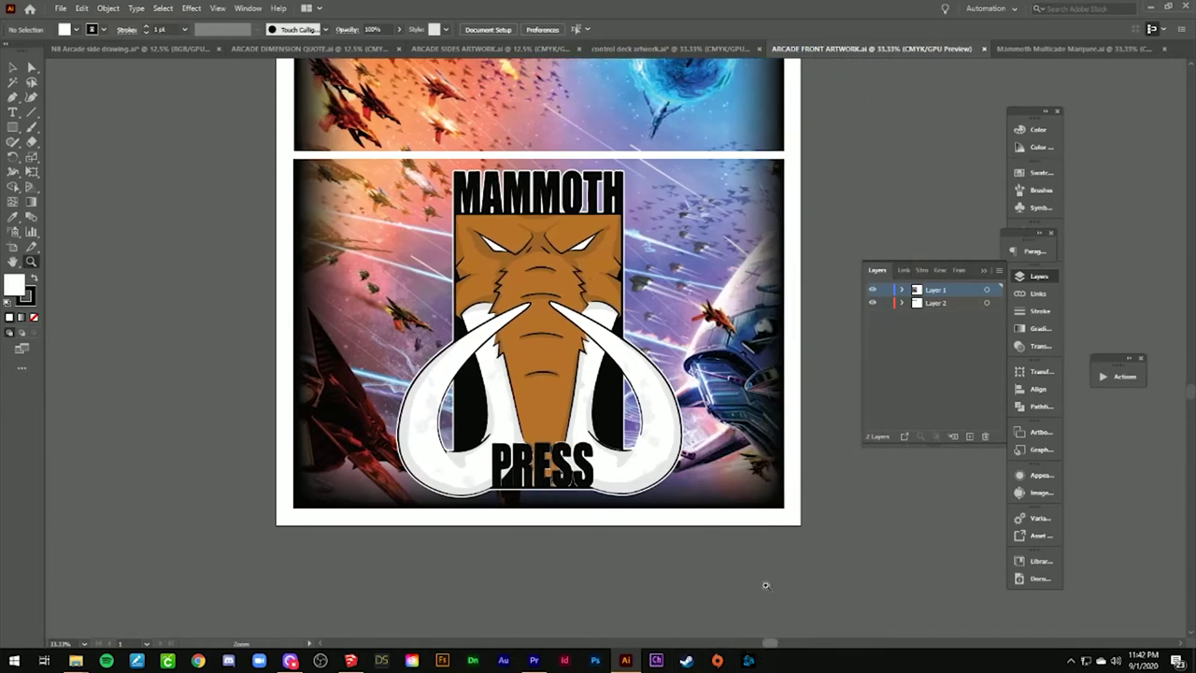
scroll(774, 485, "up", 4)
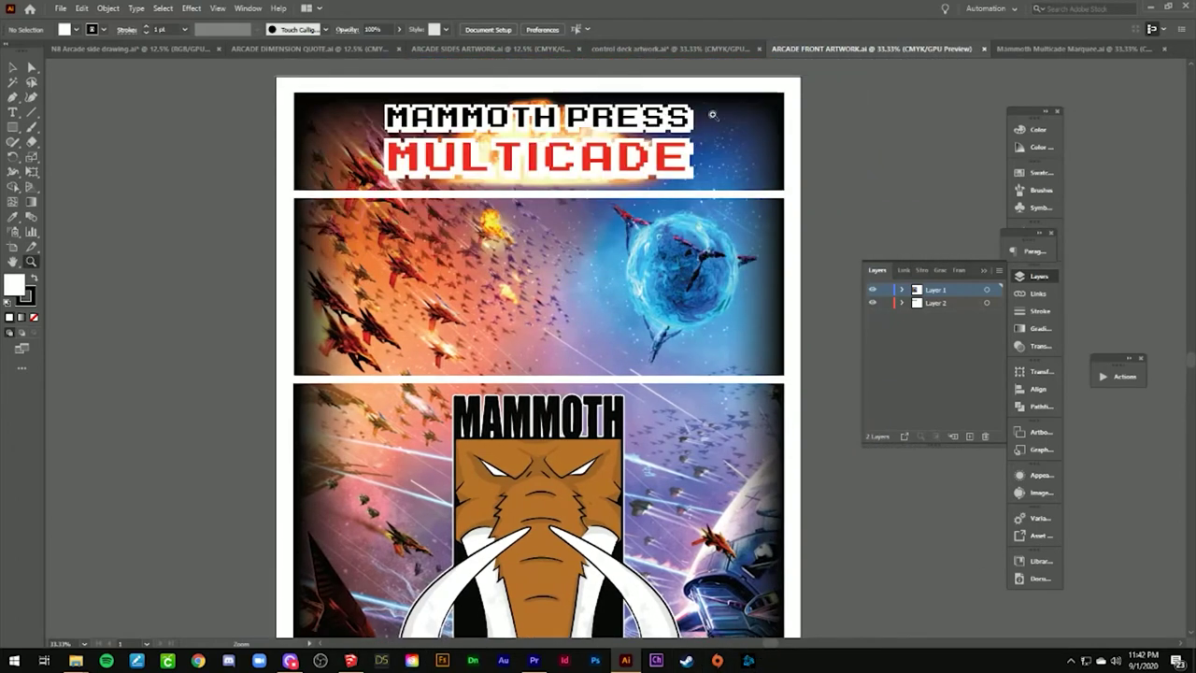
Return to control deck artwork.ai and make its linework layer visible over the artwork.
left_click(670, 53)
left_click(872, 290)
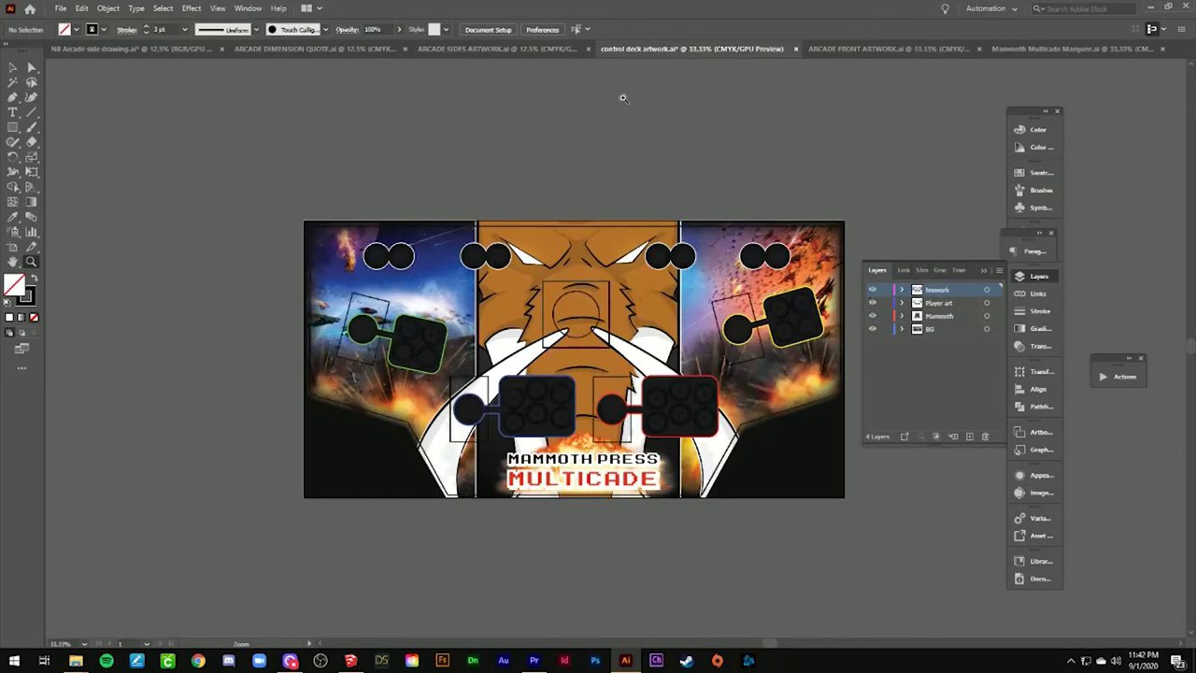
Review the side artwork again and compare it with the panels of the front artwork.
left_click(472, 52)
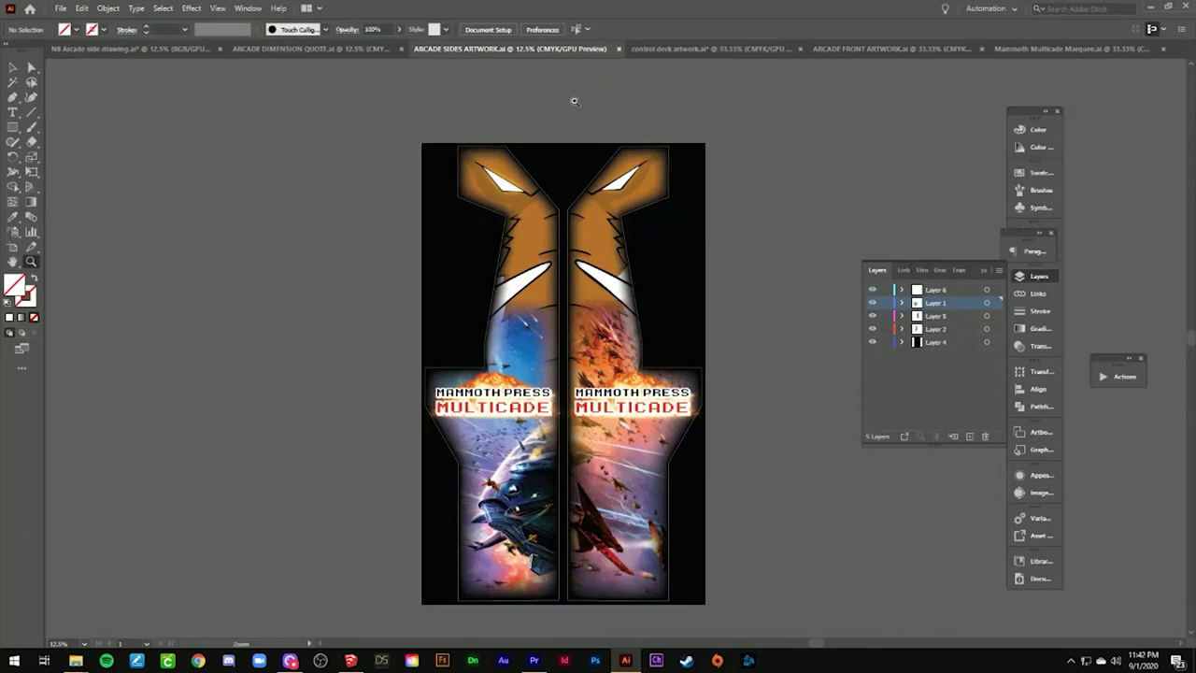
left_click(860, 49)
scroll(508, 153, "down", 3)
scroll(834, 196, "up", 3)
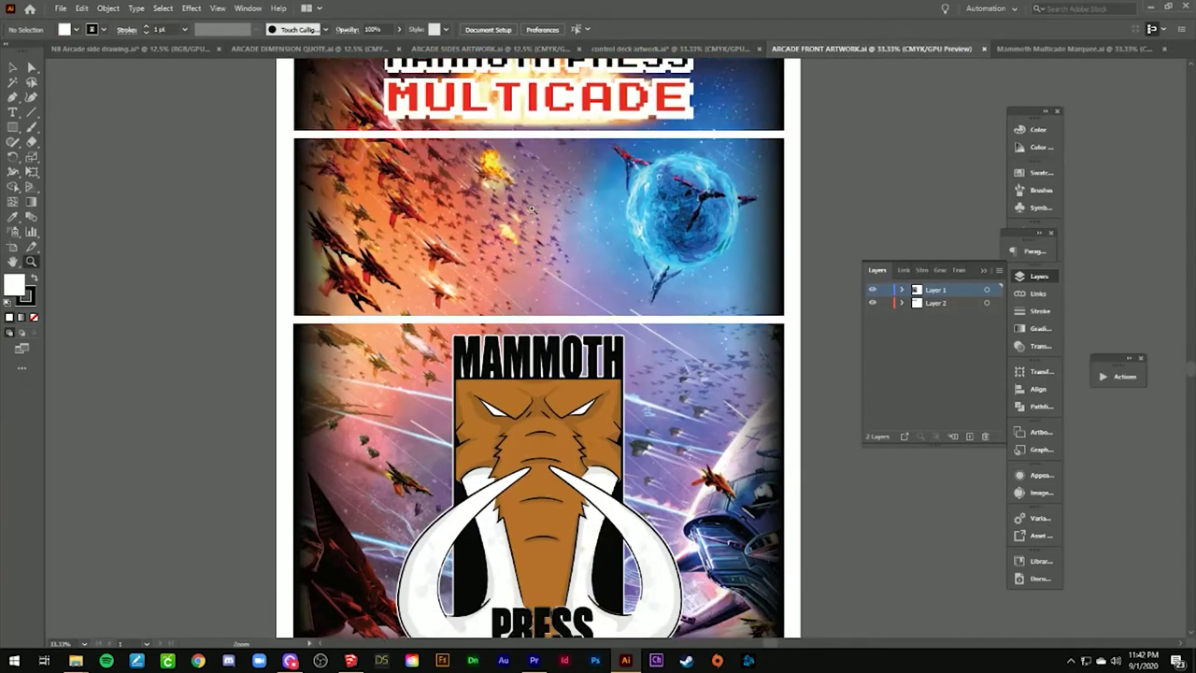